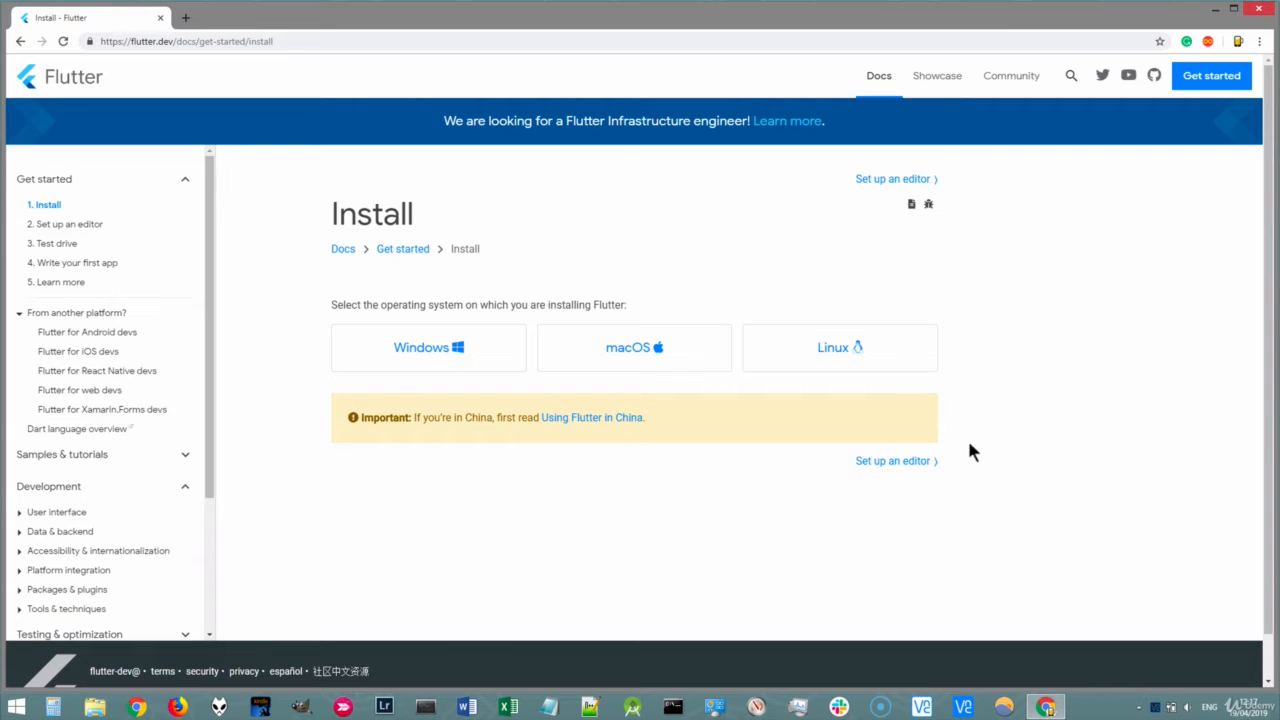
Open the Windows installation guide for Flutter and bring up the Git for Windows download page in a separate tab.
{"action": "left_click", "coordinate": [455, 349]}
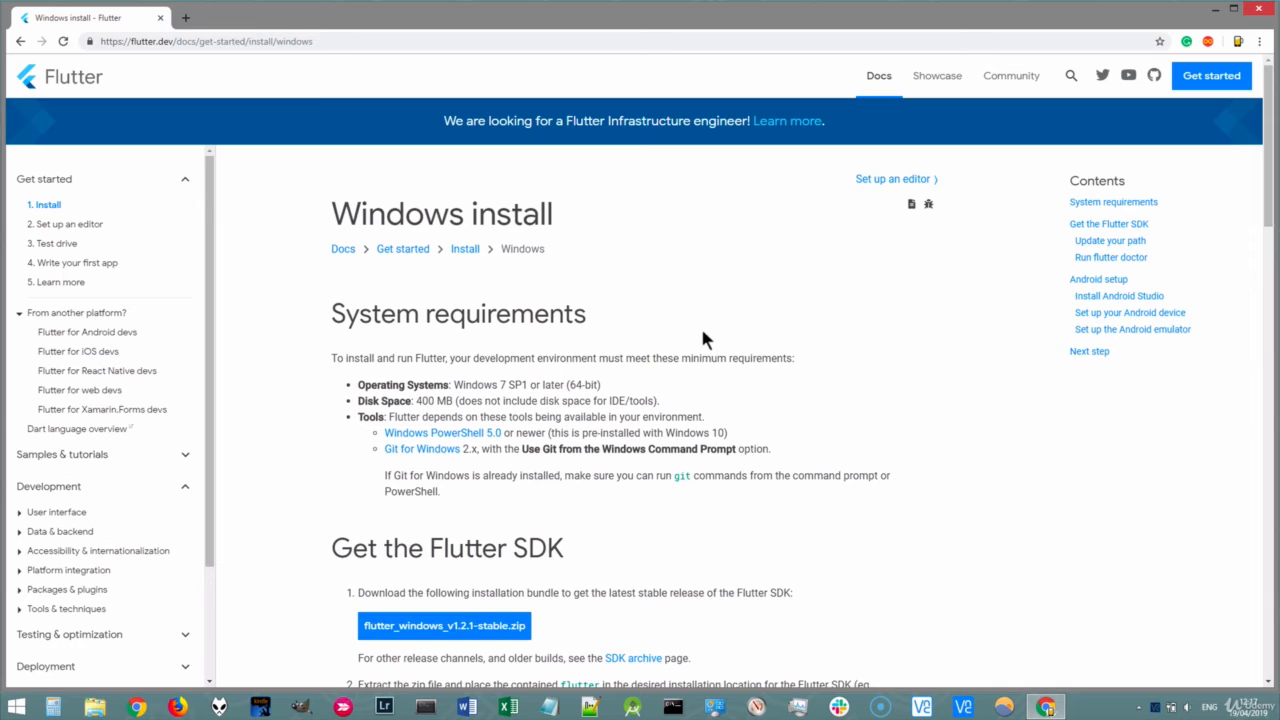
{"action": "left_click", "coordinate": [422, 449], "text": "ctrl"}
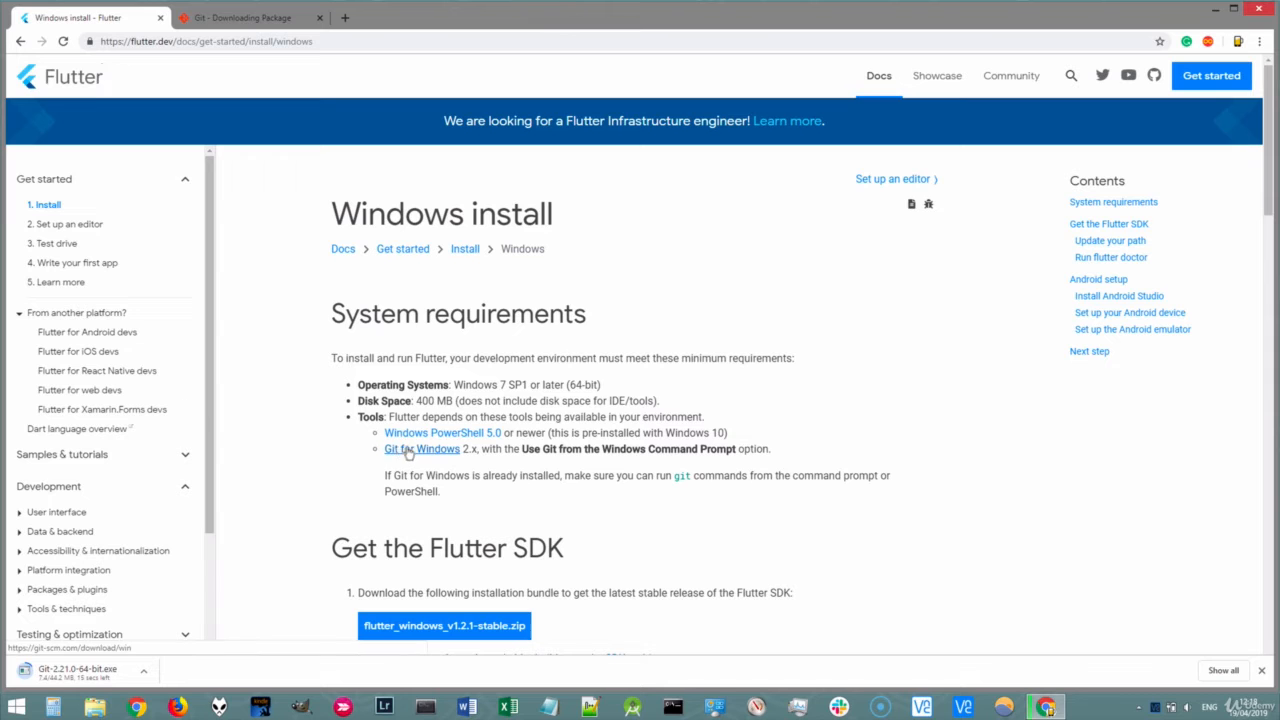
{"action": "left_click", "coordinate": [250, 20]}
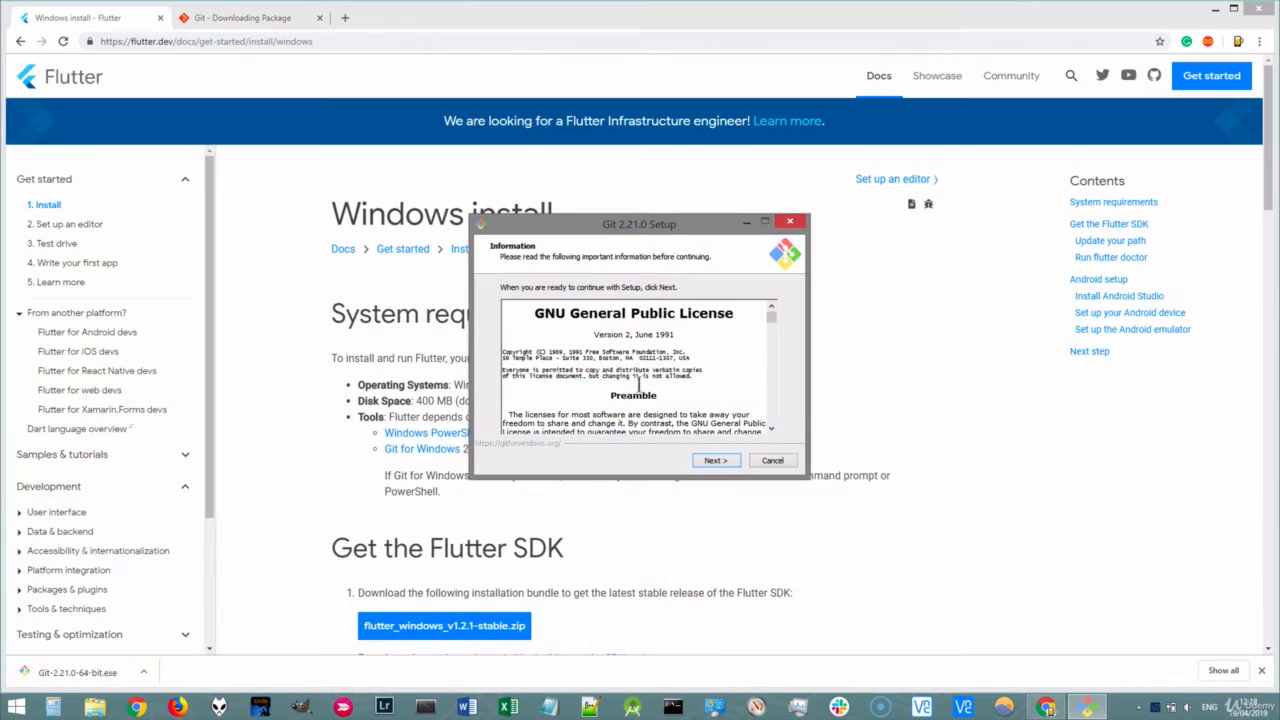
Go through the Git 2.21.0 setup with the preselected options, keeping Git available from the command line and 3rd-party software.
{"action": "left_click", "coordinate": [712, 460]}
{"action": "left_click", "coordinate": [714, 460]}
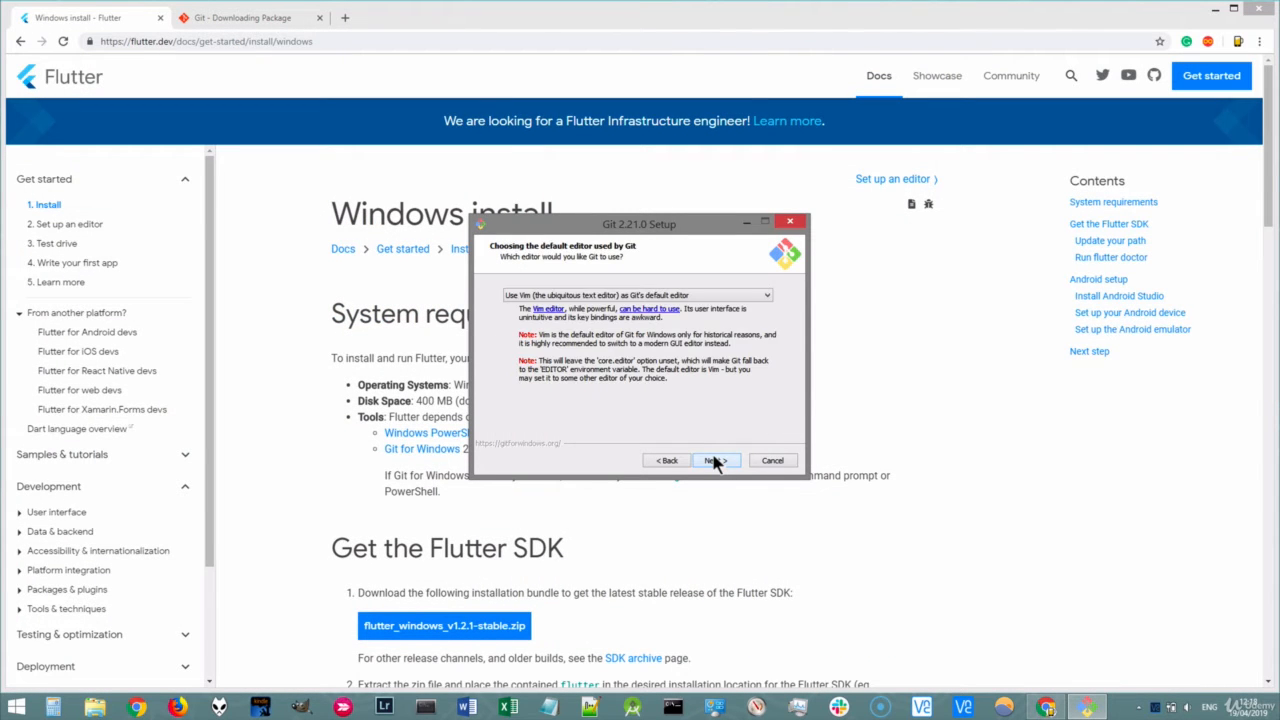
{"action": "left_click", "coordinate": [714, 460]}
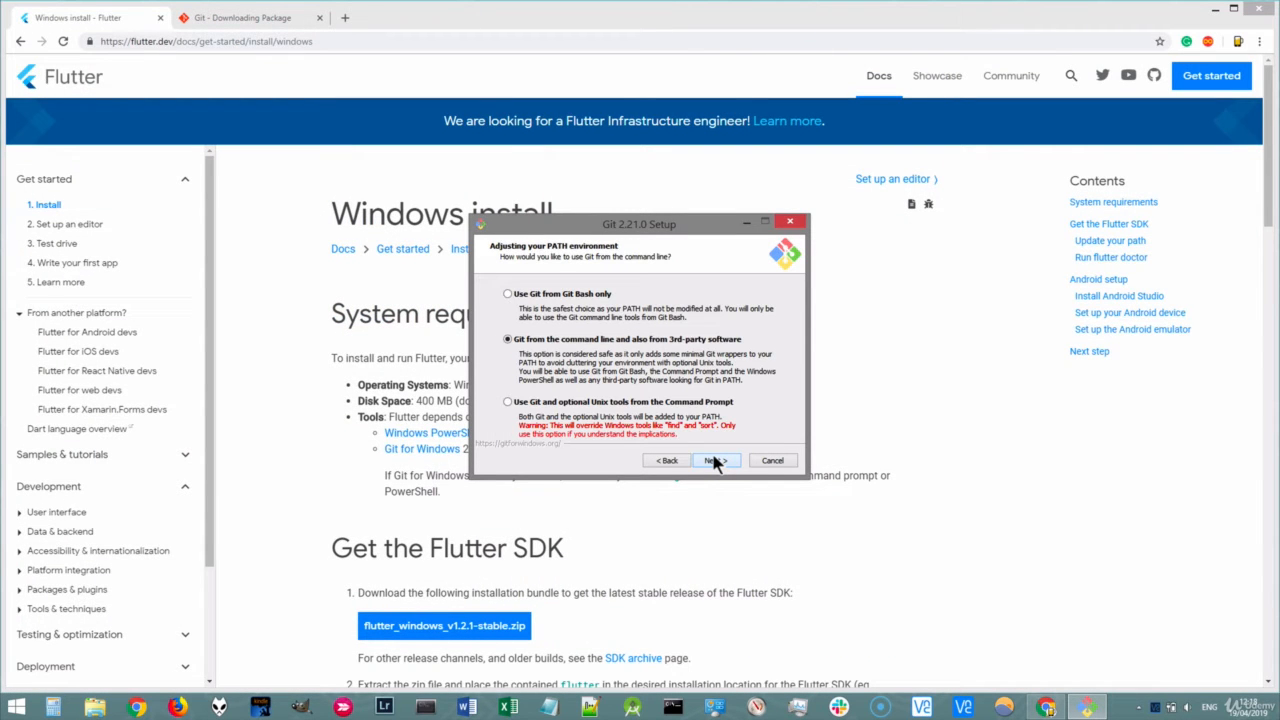
{"action": "left_click", "coordinate": [714, 460]}
{"action": "left_click", "coordinate": [714, 460]}
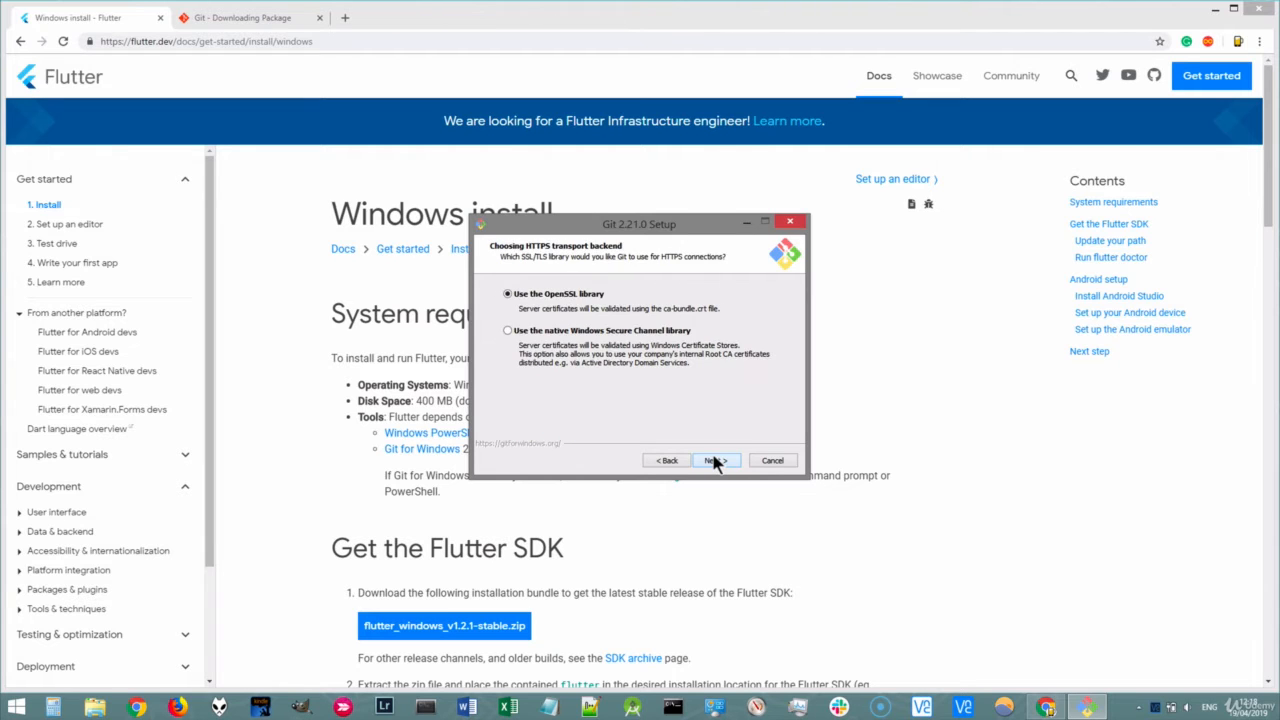
{"action": "left_click", "coordinate": [714, 460]}
{"action": "left_click", "coordinate": [714, 460]}
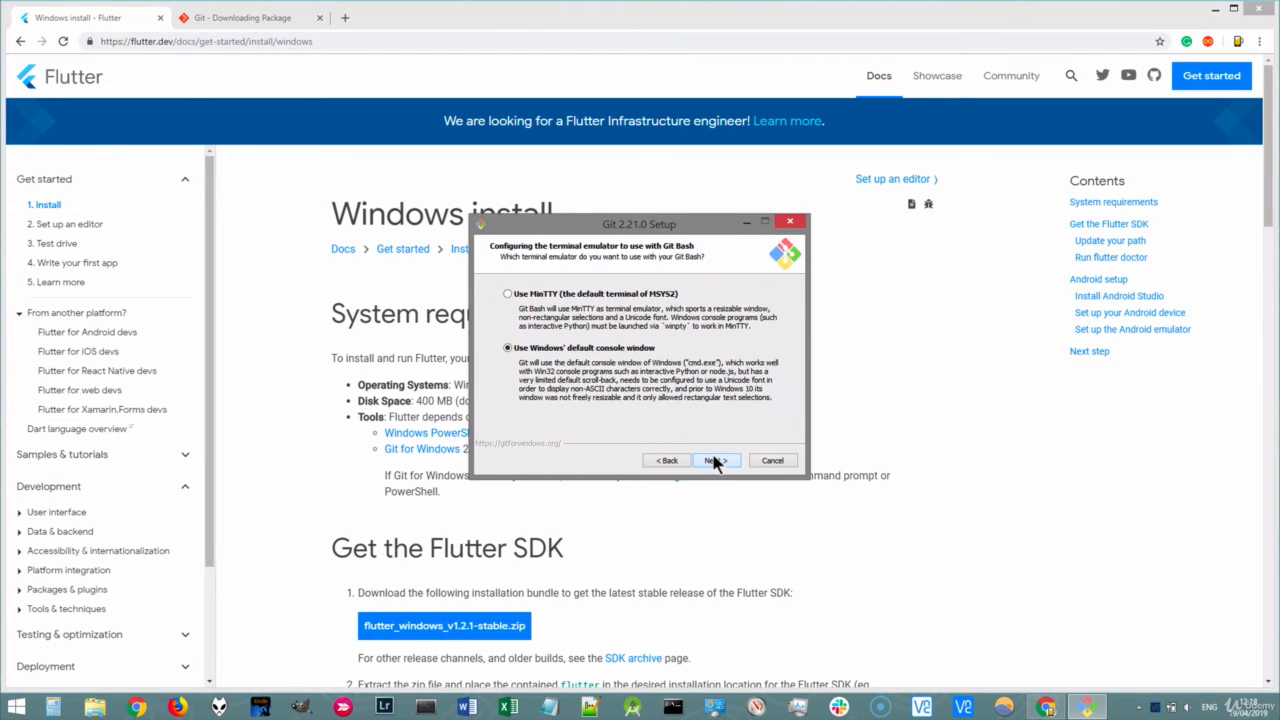
{"action": "left_click", "coordinate": [714, 460]}
{"action": "left_click", "coordinate": [714, 460]}
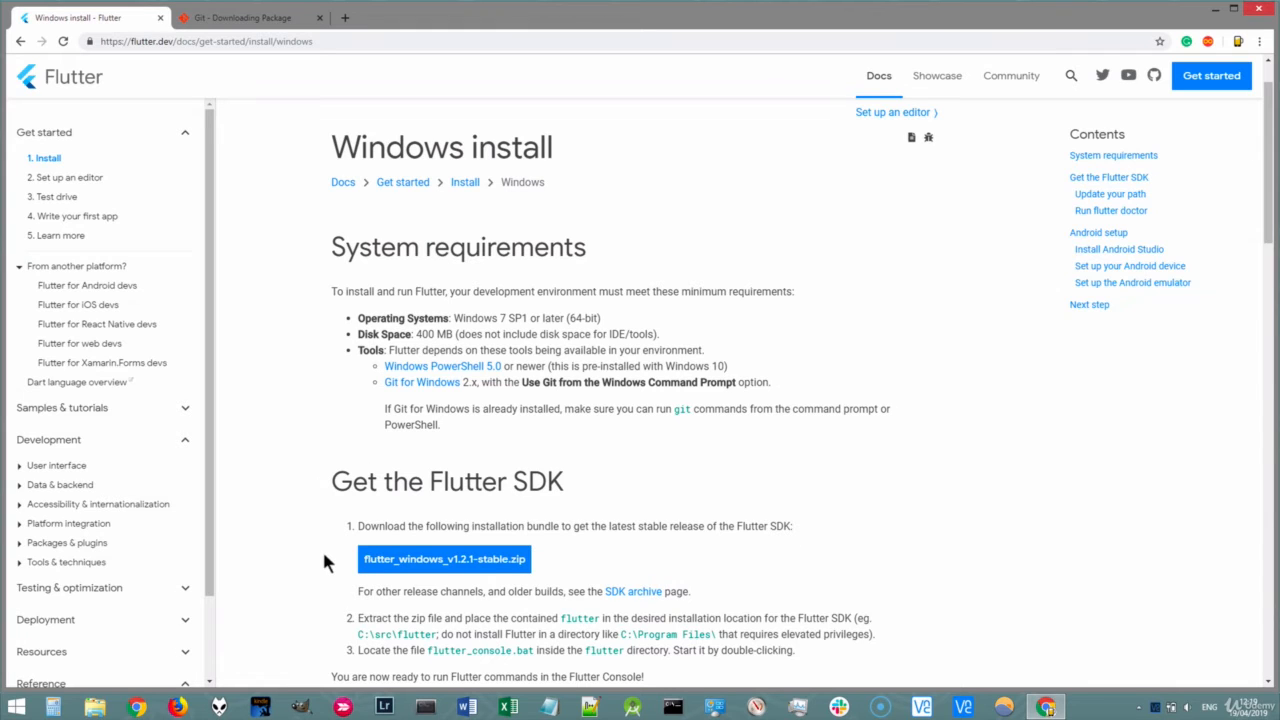
Download flutter_windows_v1.2.1-stable.zip and extract it to C:\src\flutter with the extracted files shown when complete.
{"action": "left_click", "coordinate": [447, 569]}
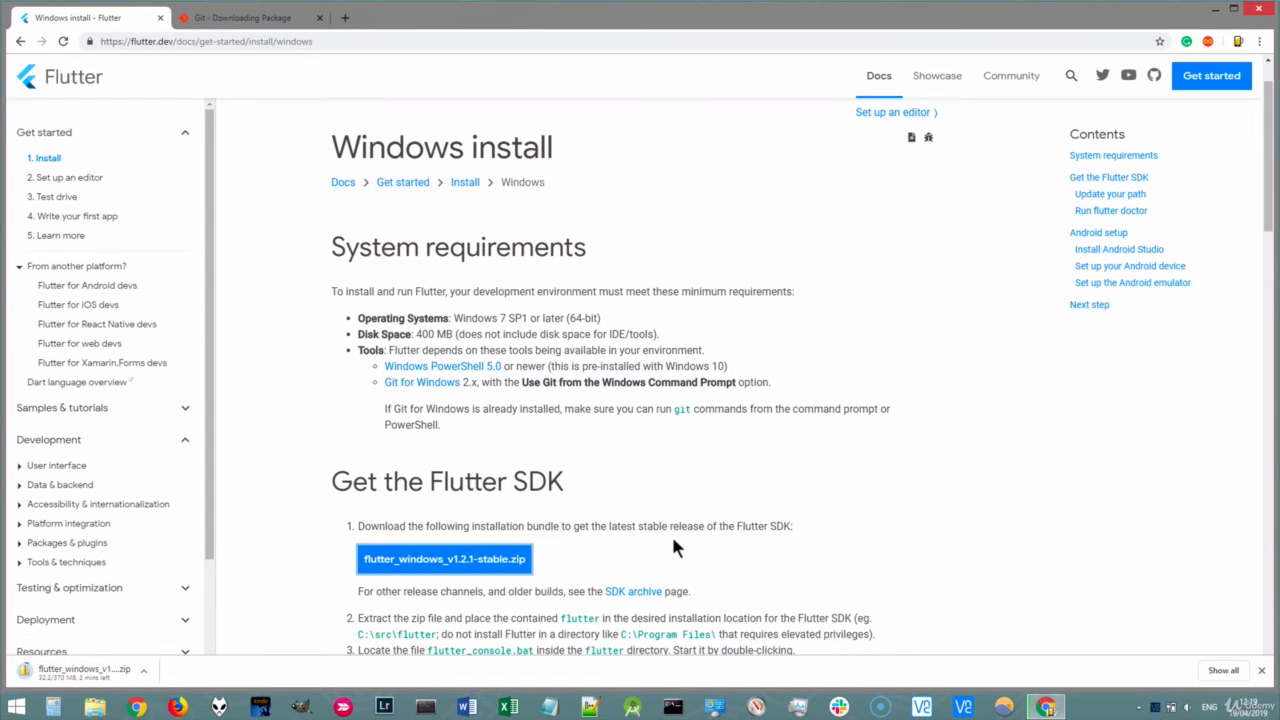
{"action": "left_click", "coordinate": [90, 675]}
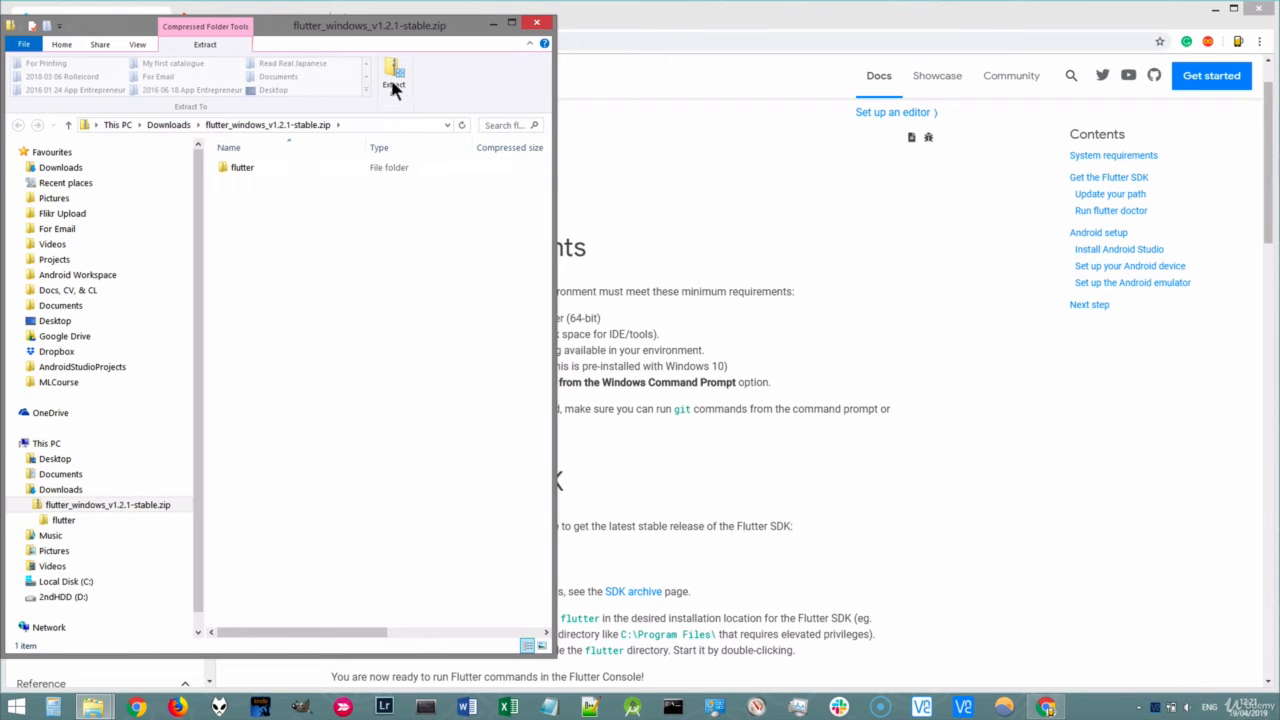
{"action": "left_click", "coordinate": [396, 70]}
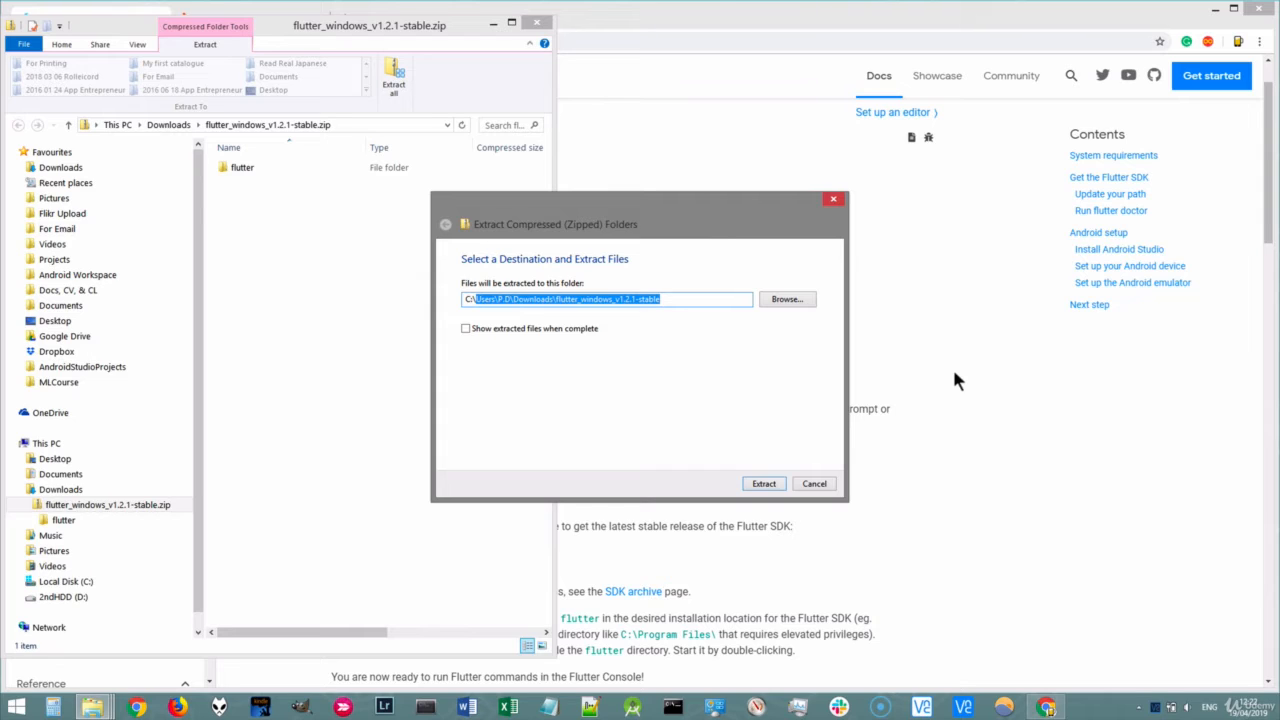
{"action": "type", "text": "src"}
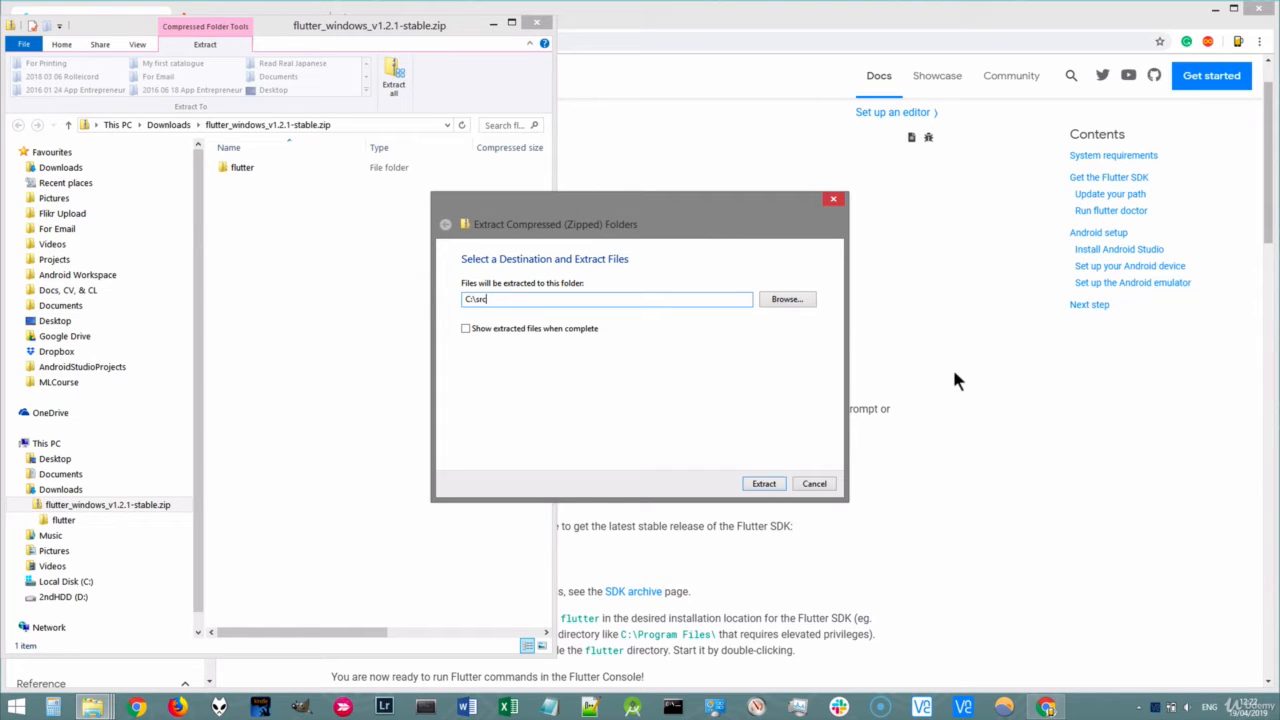
{"action": "type", "text": "\\flutter"}
{"action": "left_click", "coordinate": [484, 327]}
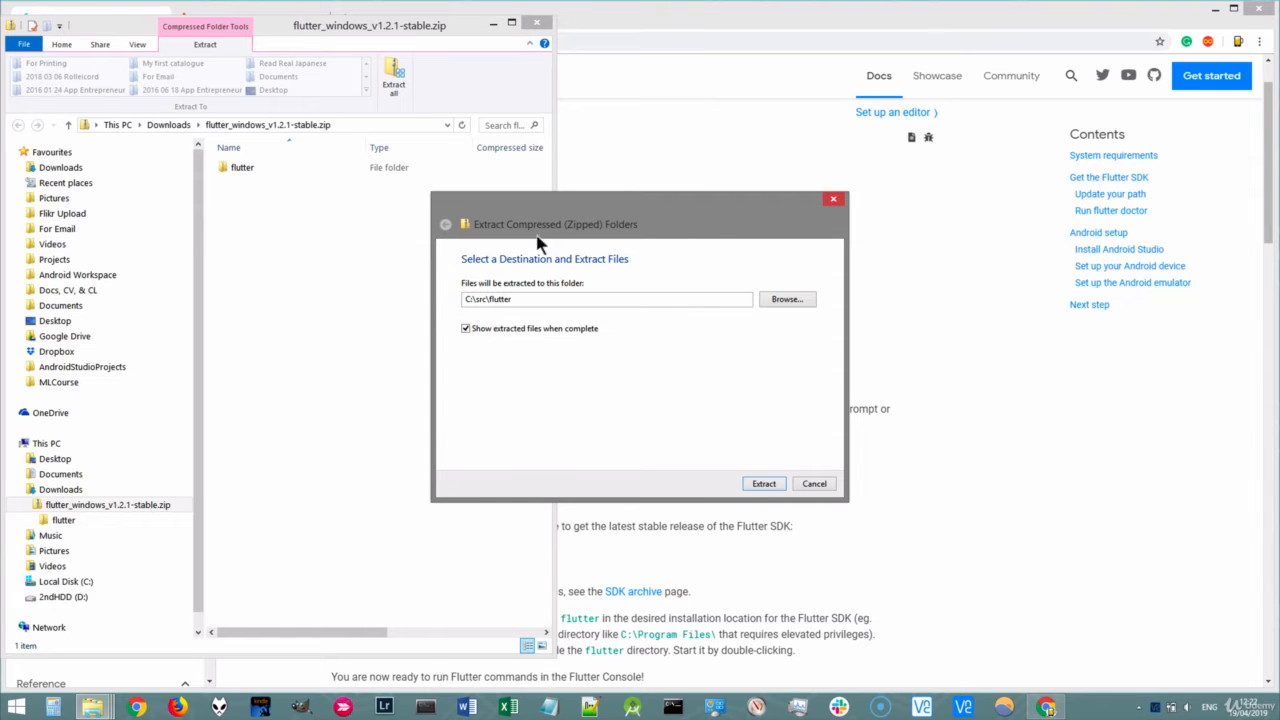
{"action": "left_click", "coordinate": [764, 484]}
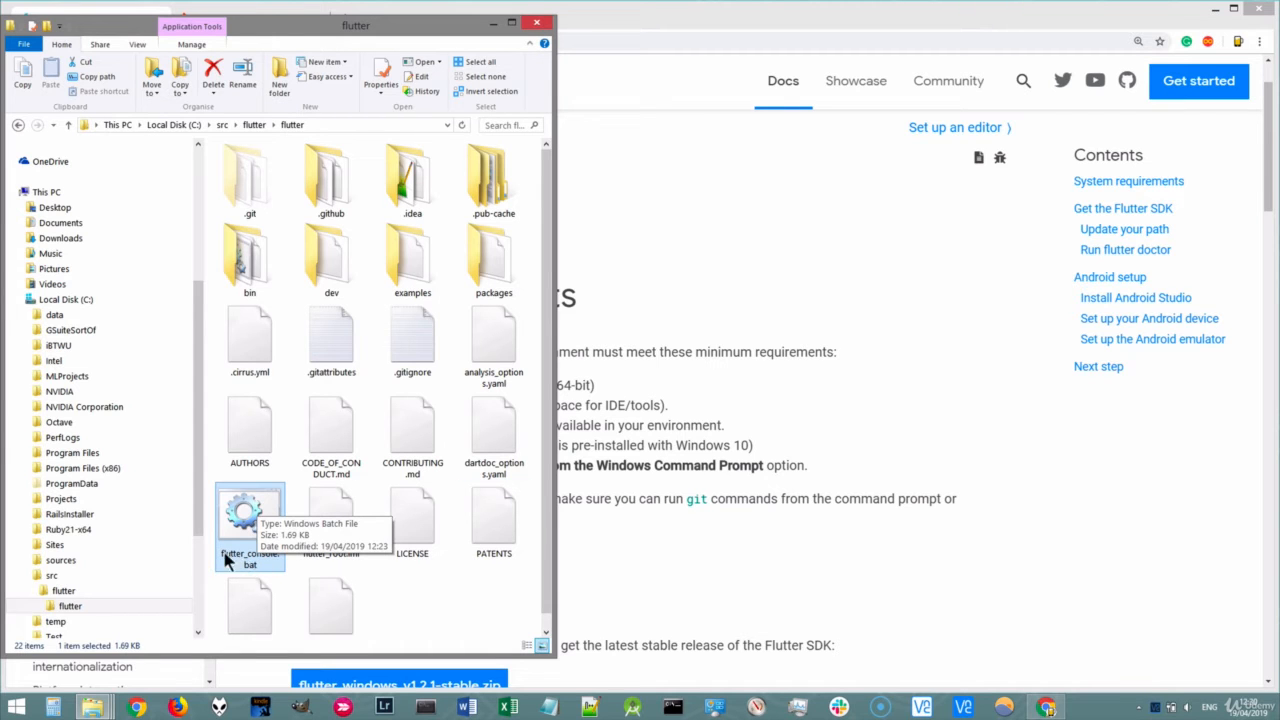
Launch flutter_console.bat from the extracted flutter folder, overriding the Windows SmartScreen block.
{"action": "double_click", "coordinate": [245, 515]}
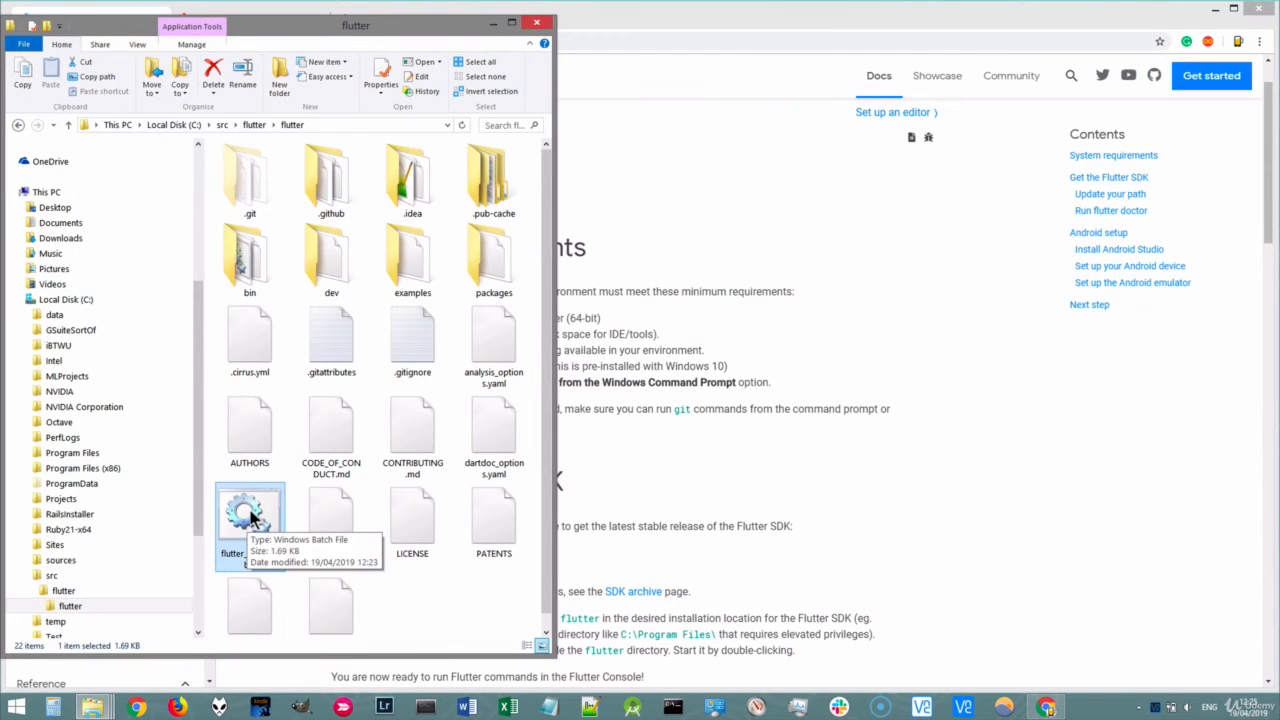
{"action": "double_click", "coordinate": [248, 515]}
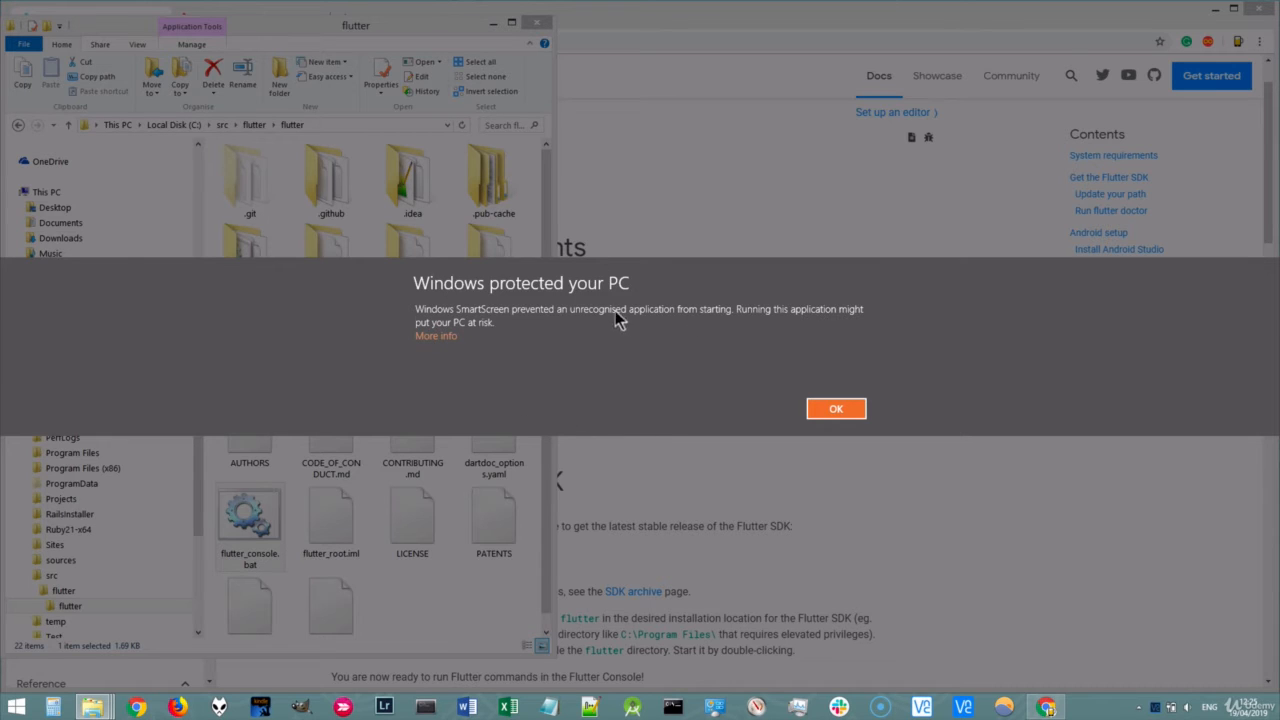
{"action": "left_click", "coordinate": [438, 335]}
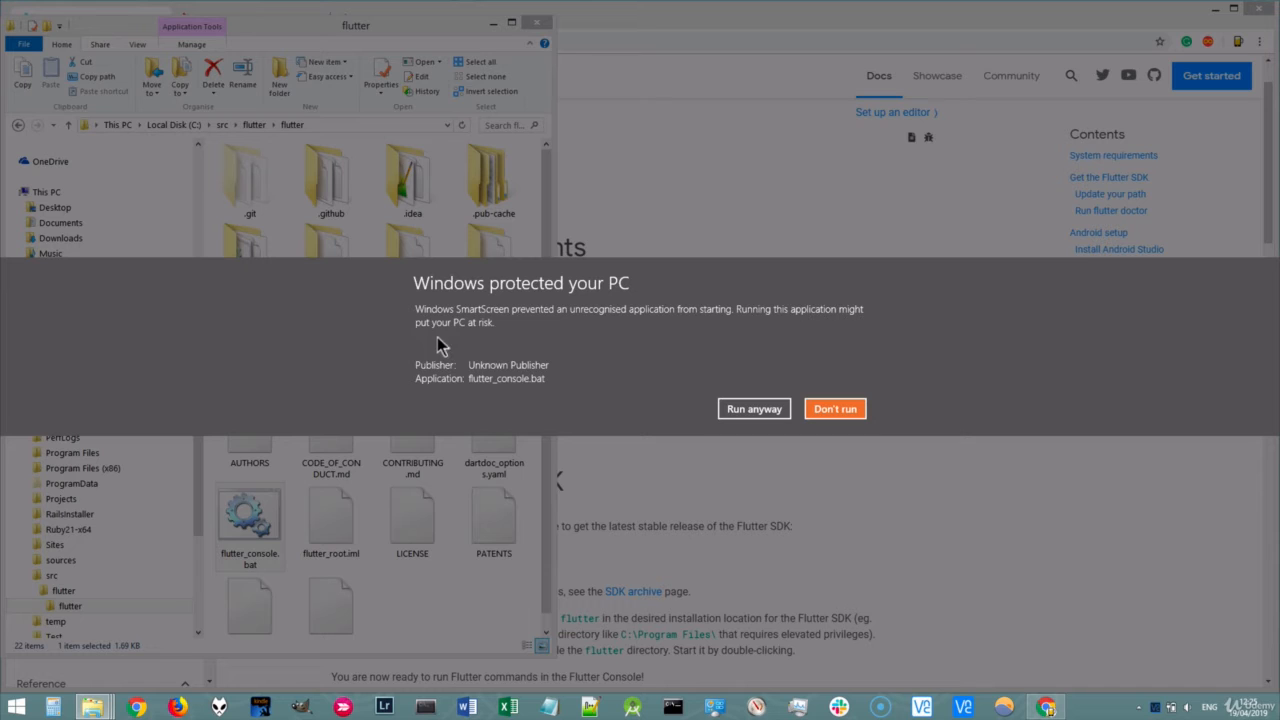
{"action": "left_click", "coordinate": [750, 409]}
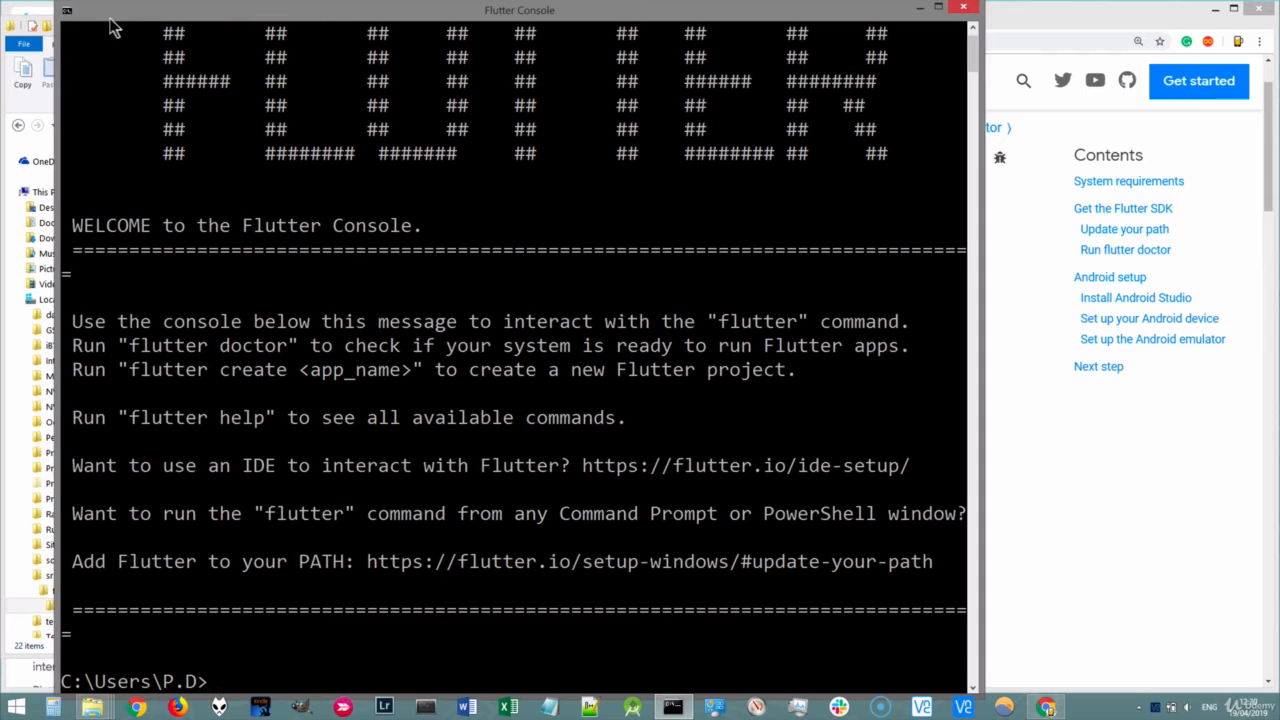
Check the installed Flutter version with "flutter --version" in the Flutter Console and close the console.
{"action": "scroll", "coordinate": [322, 428], "scroll_direction": "down", "scroll_amount": 4}
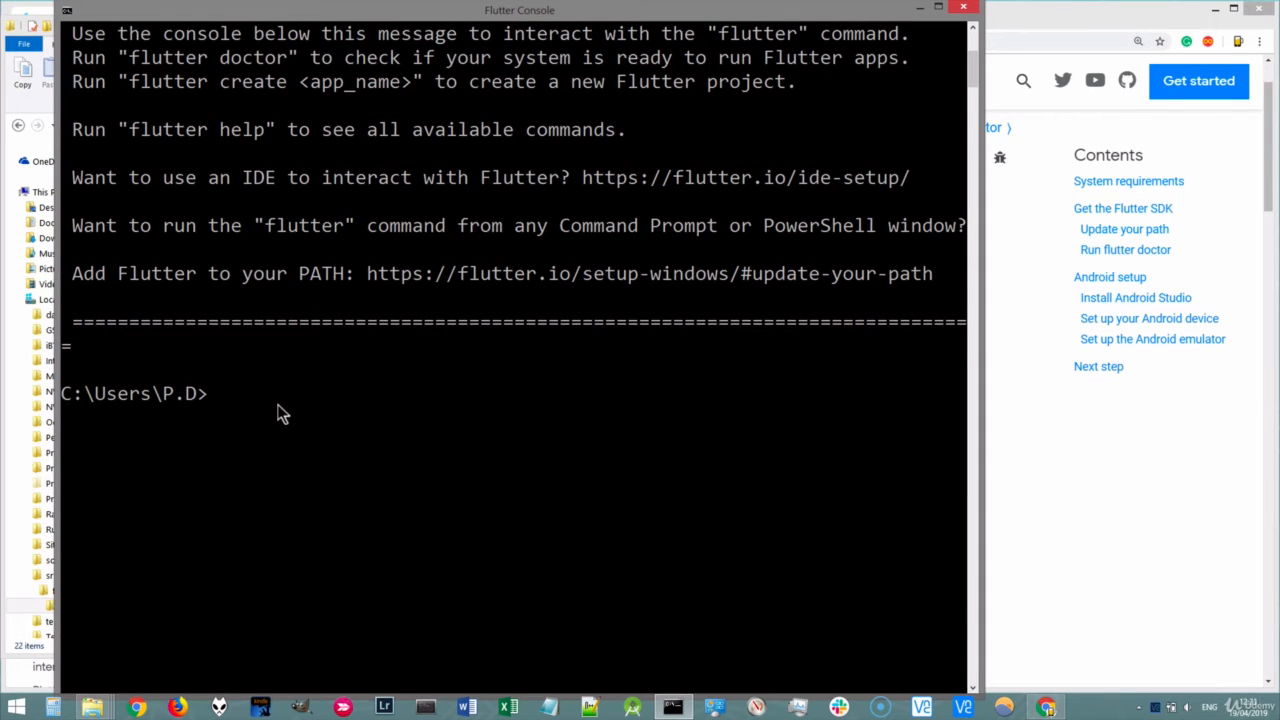
{"action": "type", "text": "flutter --version"}
{"action": "key", "text": "Return"}
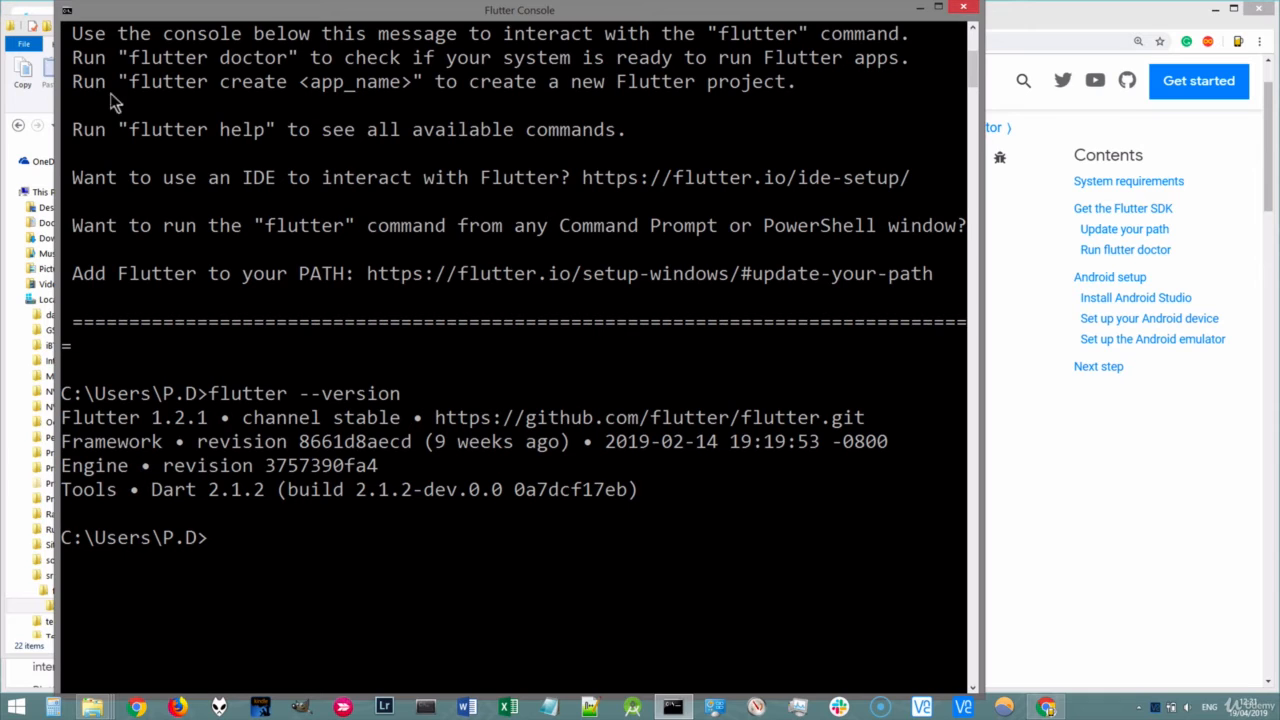
{"action": "left_click", "coordinate": [962, 12]}
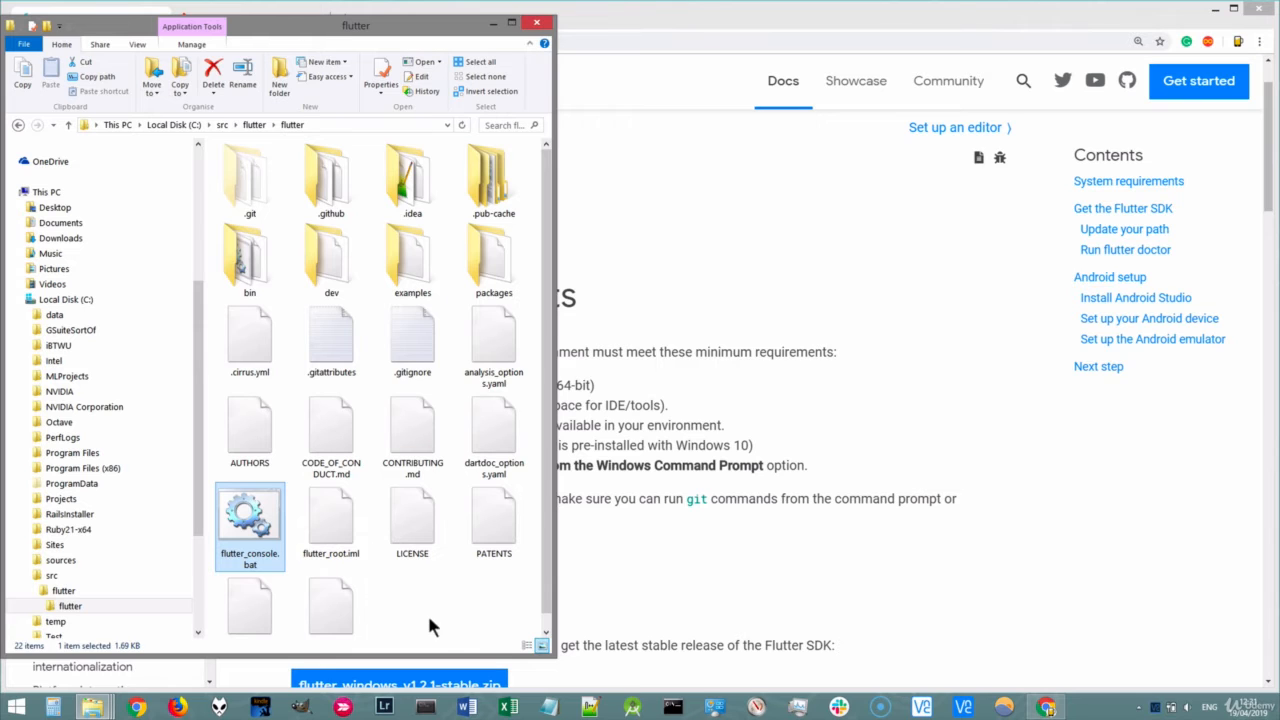
Search Windows for "env" and open the environment variables editor for your account.
{"action": "left_click", "coordinate": [15, 710]}
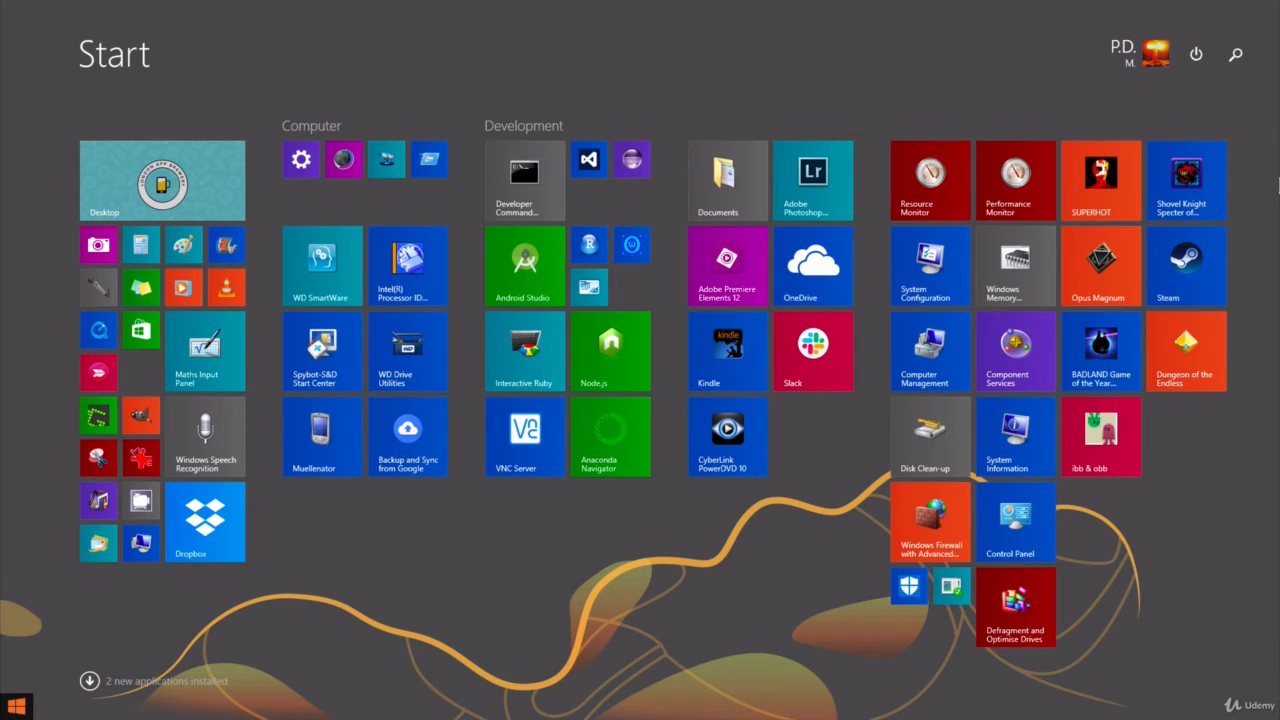
{"action": "left_click", "coordinate": [1236, 55]}
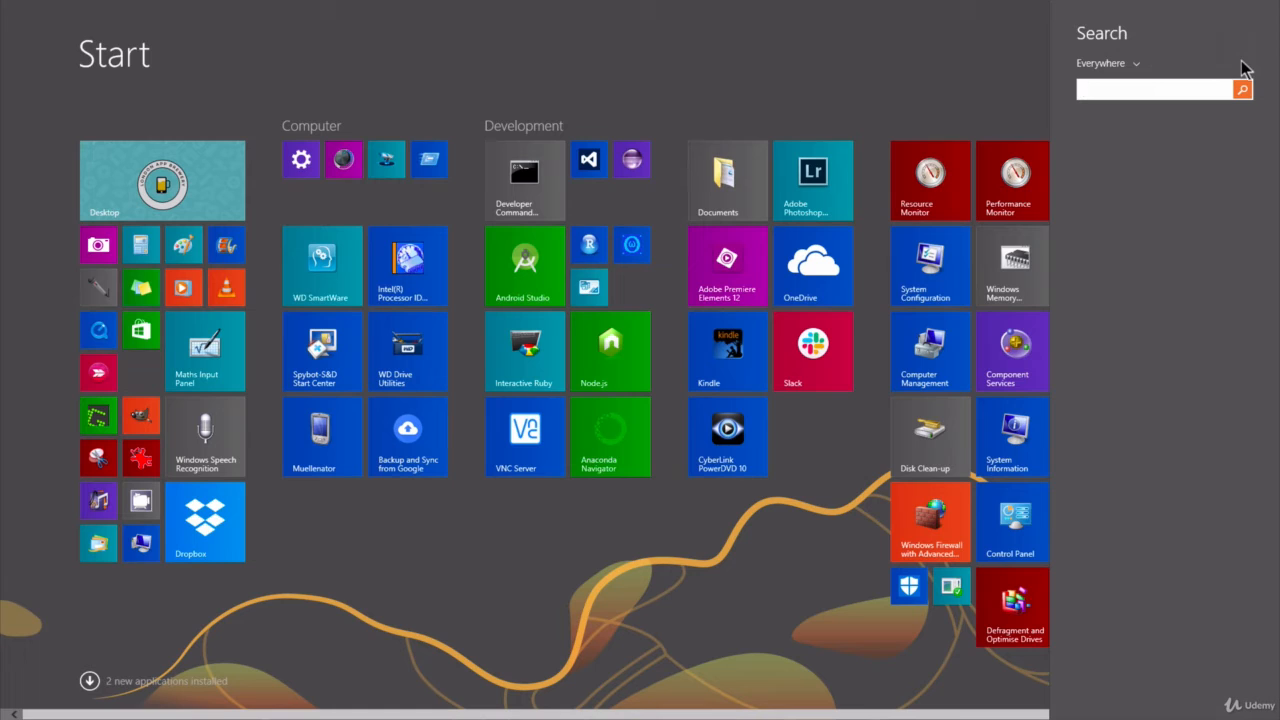
{"action": "type", "text": "env"}
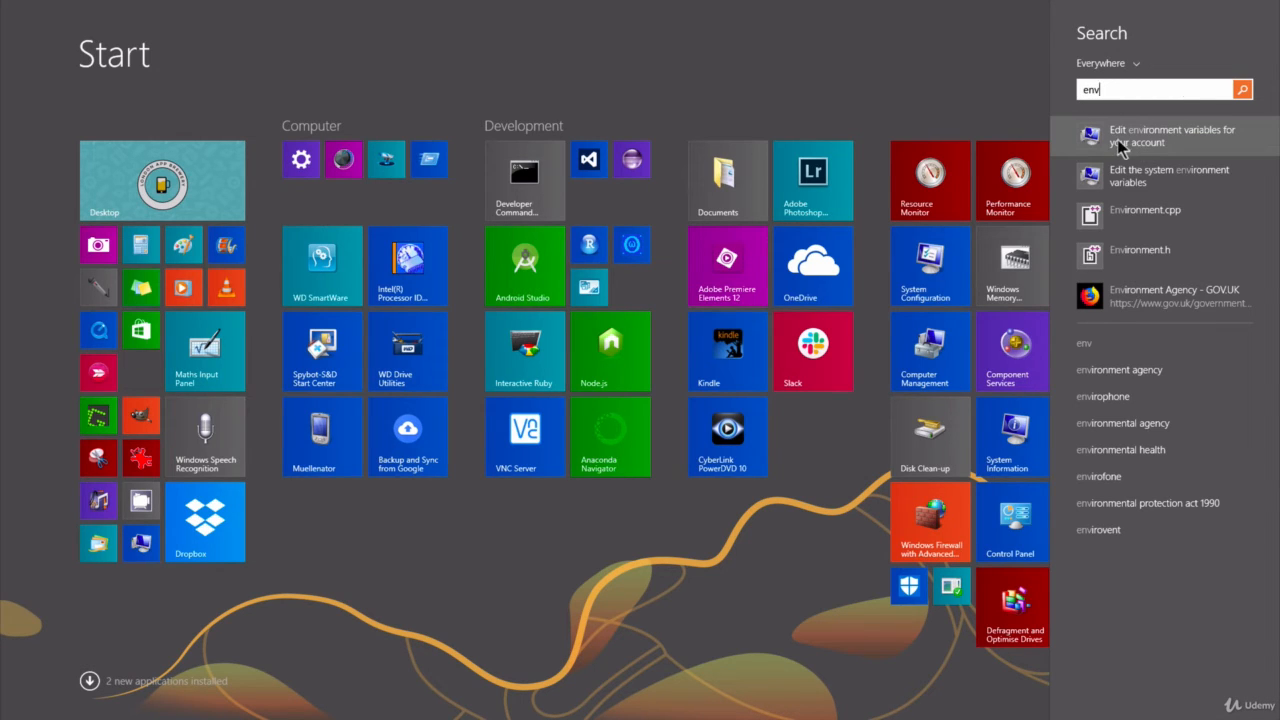
{"action": "left_click", "coordinate": [1230, 140]}
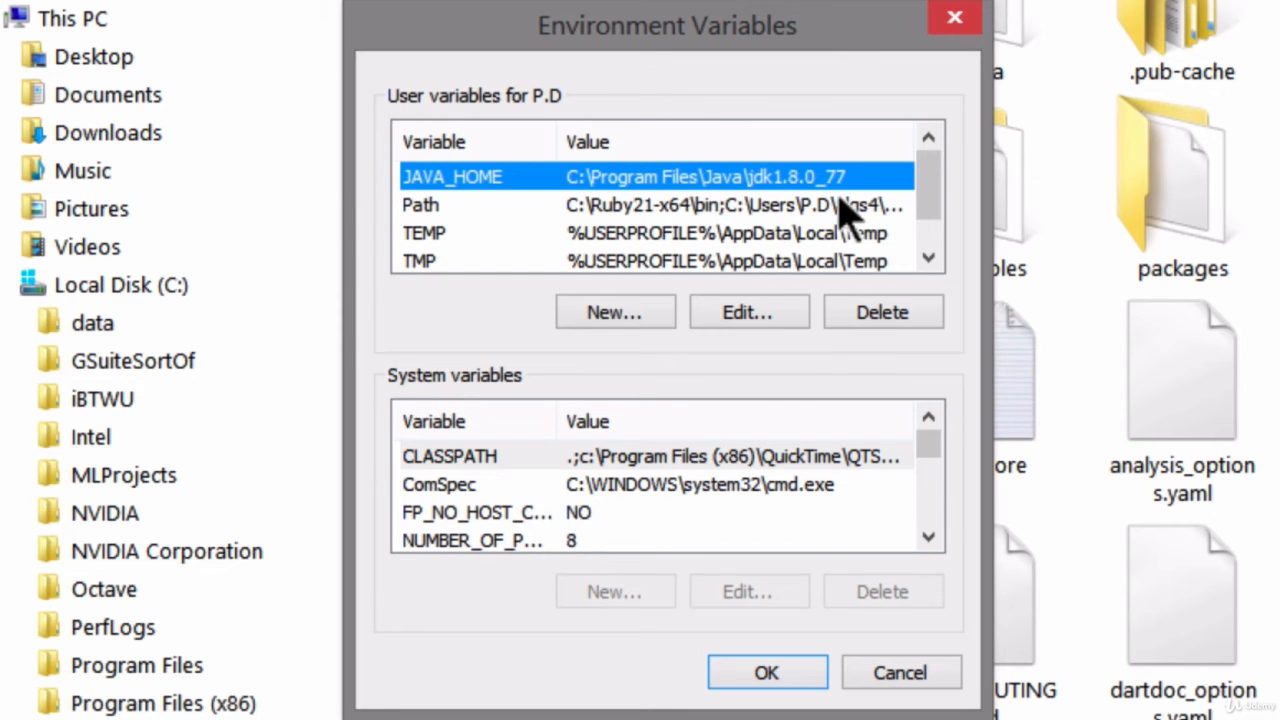
Open the user Path variable for editing and locate the inner flutter folder under C:\src\flutter in File Explorer.
{"action": "left_click", "coordinate": [443, 206]}
{"action": "left_click", "coordinate": [494, 205]}
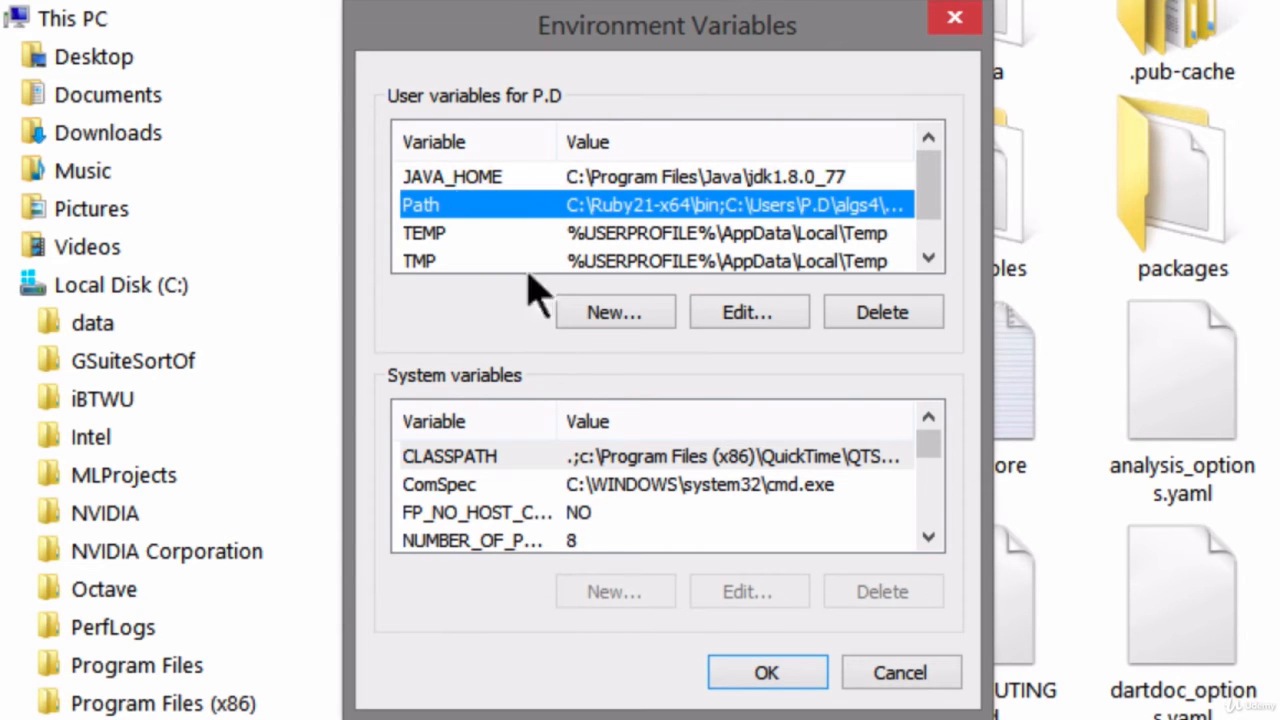
{"action": "left_click", "coordinate": [745, 314]}
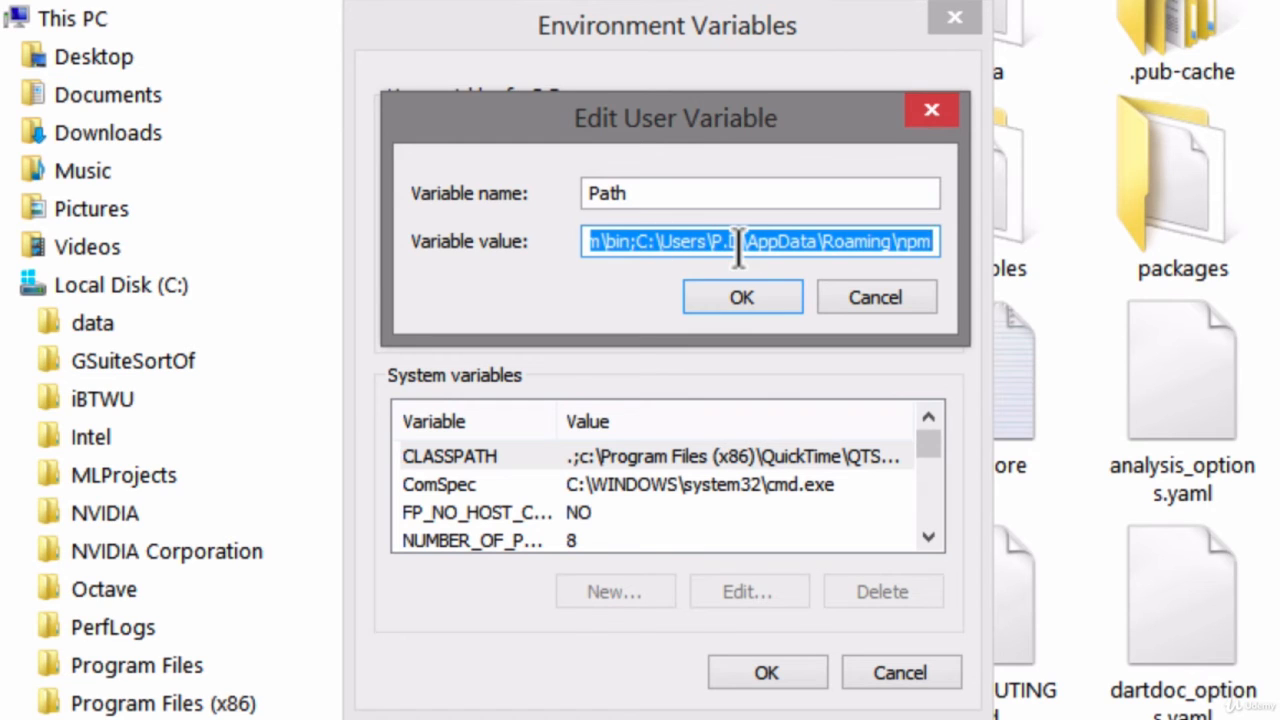
{"action": "left_click", "coordinate": [738, 245]}
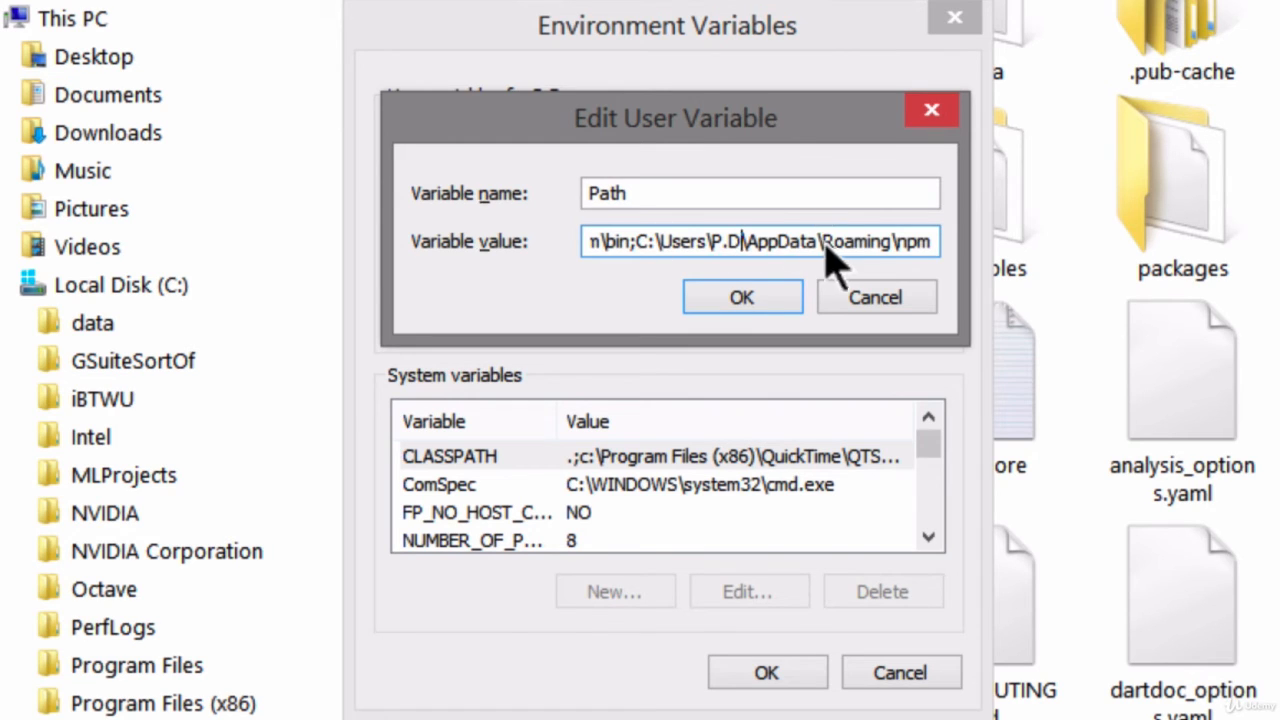
{"action": "left_click_drag", "start_coordinate": [835, 241], "coordinate": [1133, 256]}
{"action": "key", "text": "Right"}
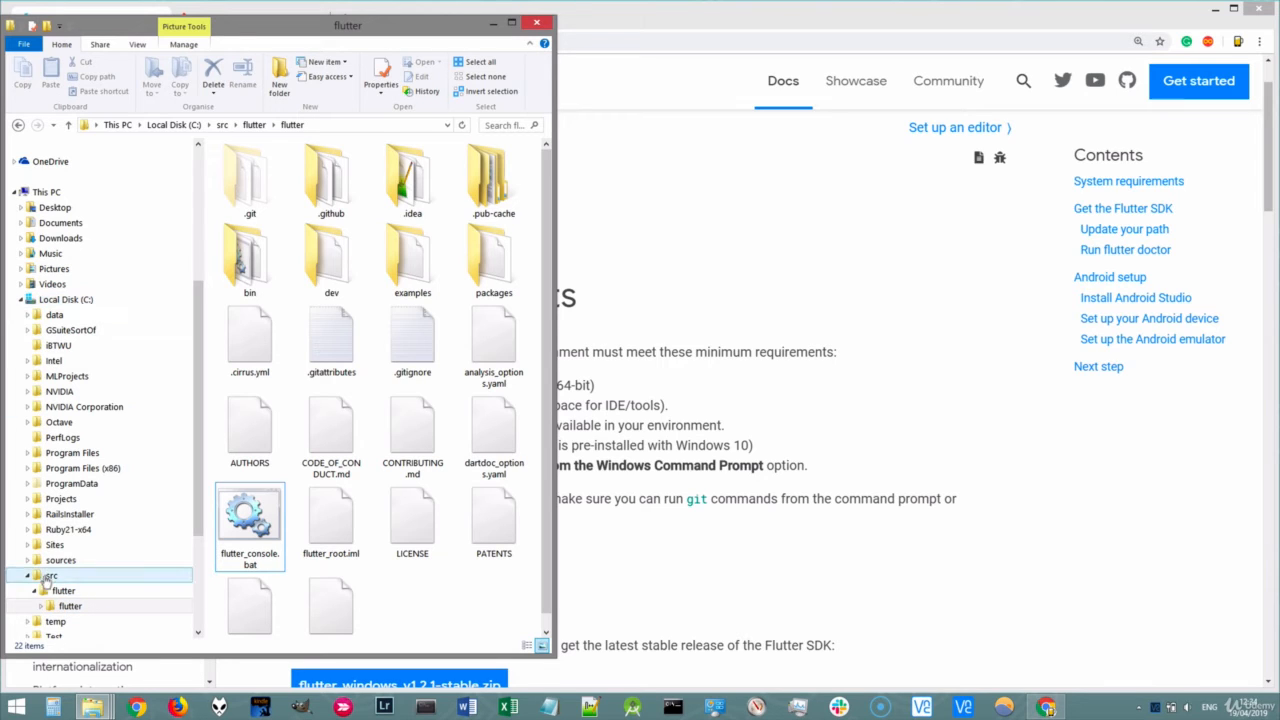
{"action": "left_click", "coordinate": [50, 607]}
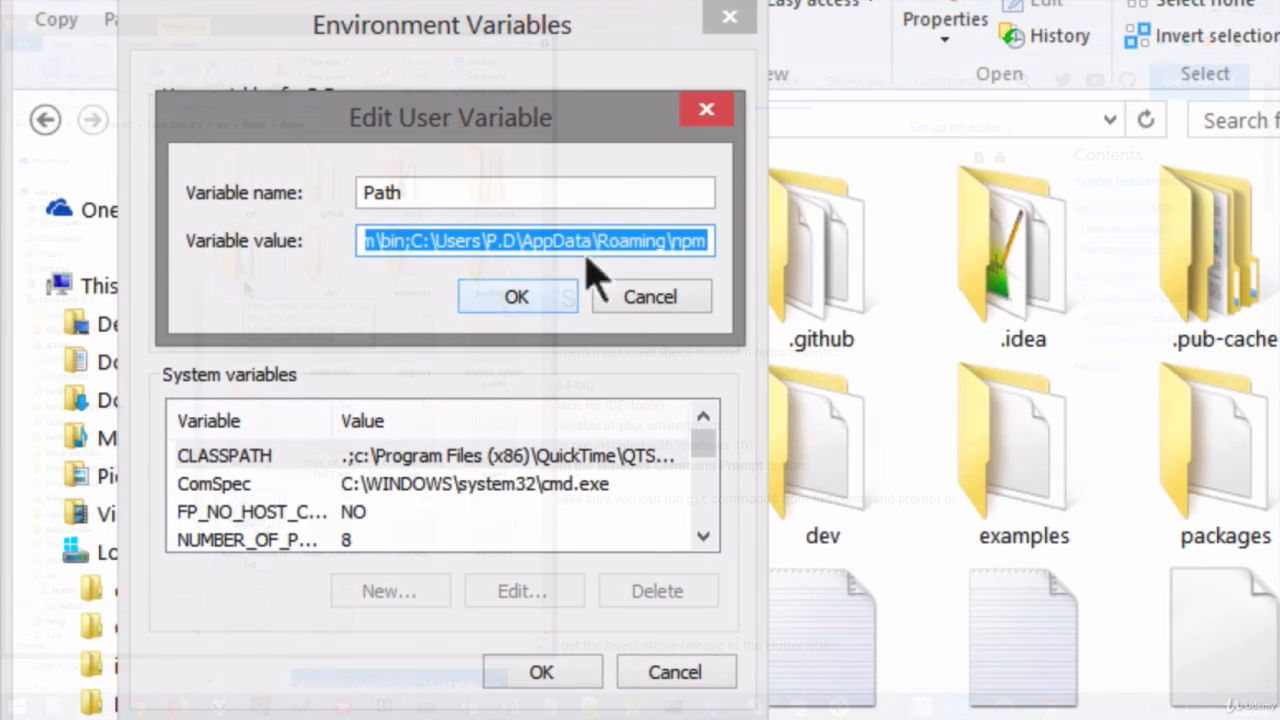
Append ";C:\src\flutter\flutter\bin" to the end of the user Path variable's value and confirm the edit.
{"action": "left_click", "coordinate": [622, 240]}
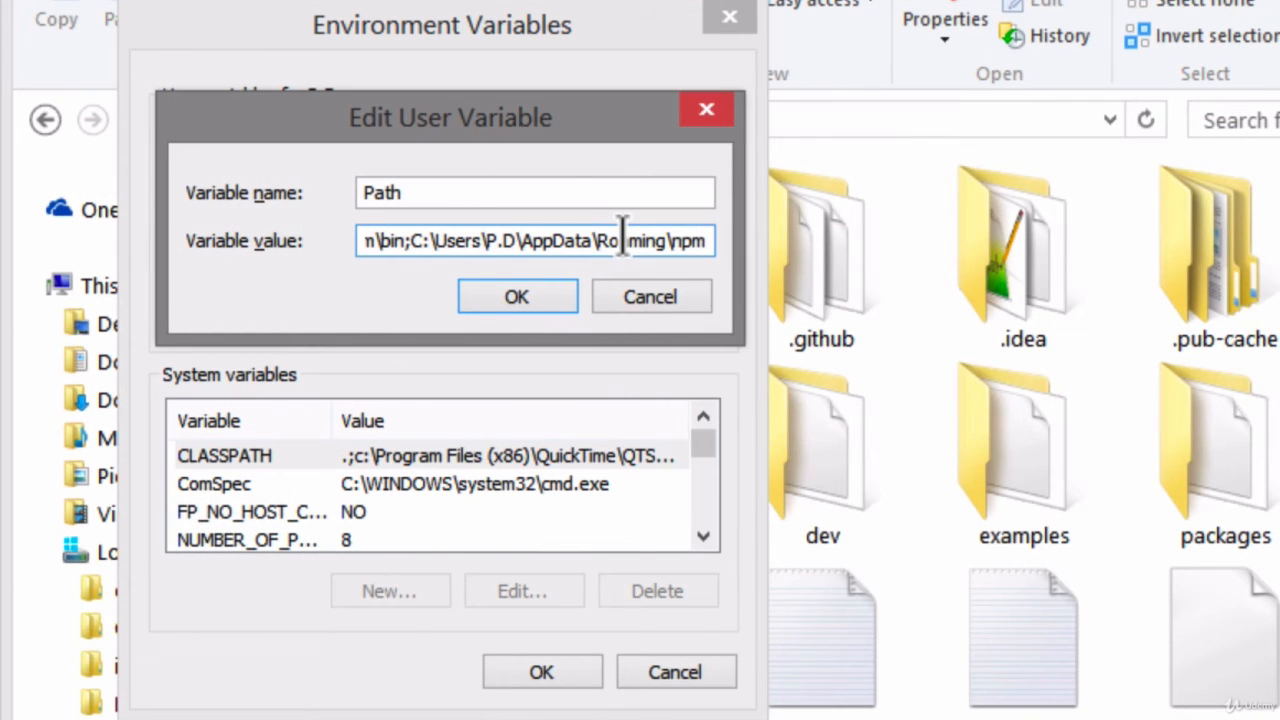
{"action": "left_click_drag", "start_coordinate": [612, 243], "coordinate": [768, 243]}
{"action": "key", "text": "End"}
{"action": "type", "text": ";"}
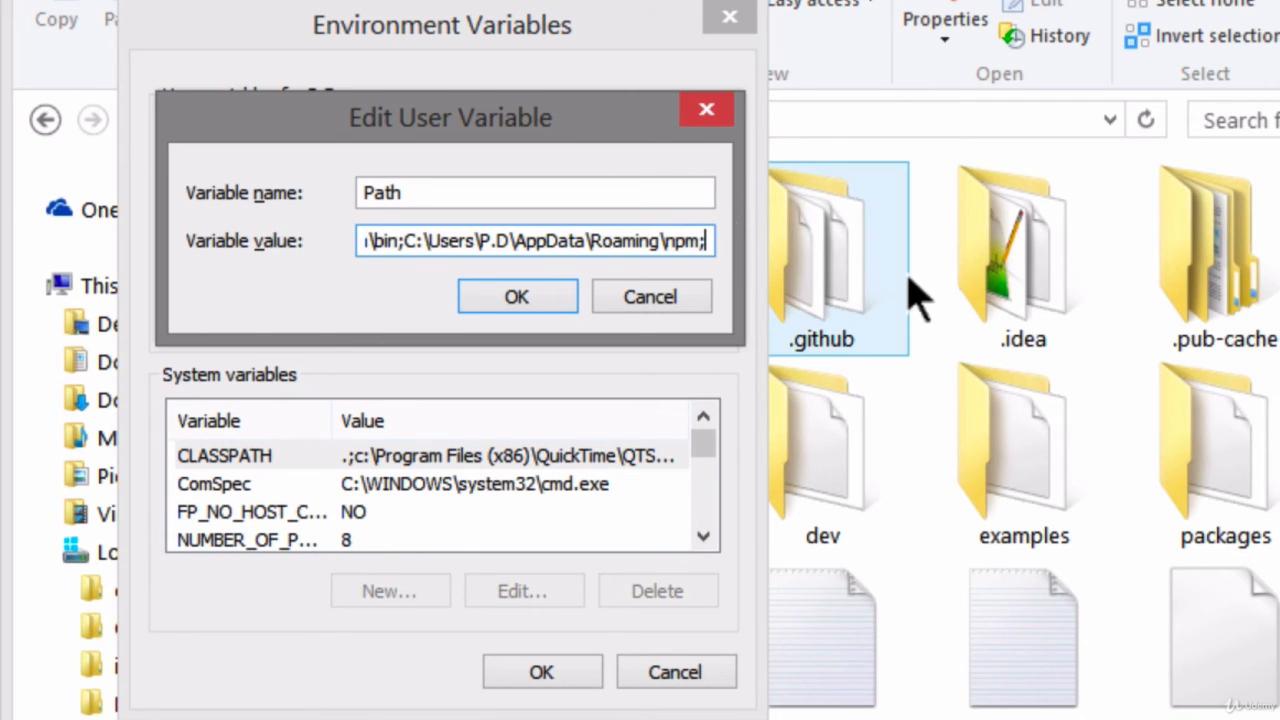
{"action": "type", "text": "C:"}
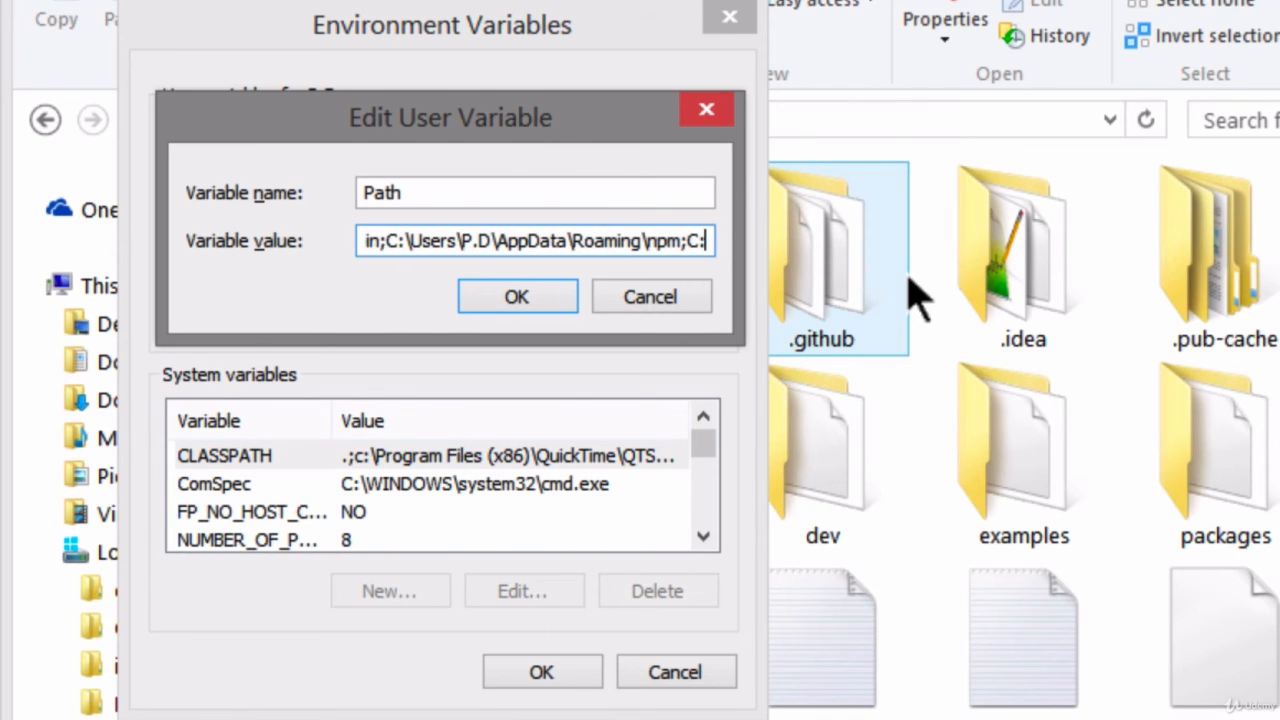
{"action": "type", "text": "\\src"}
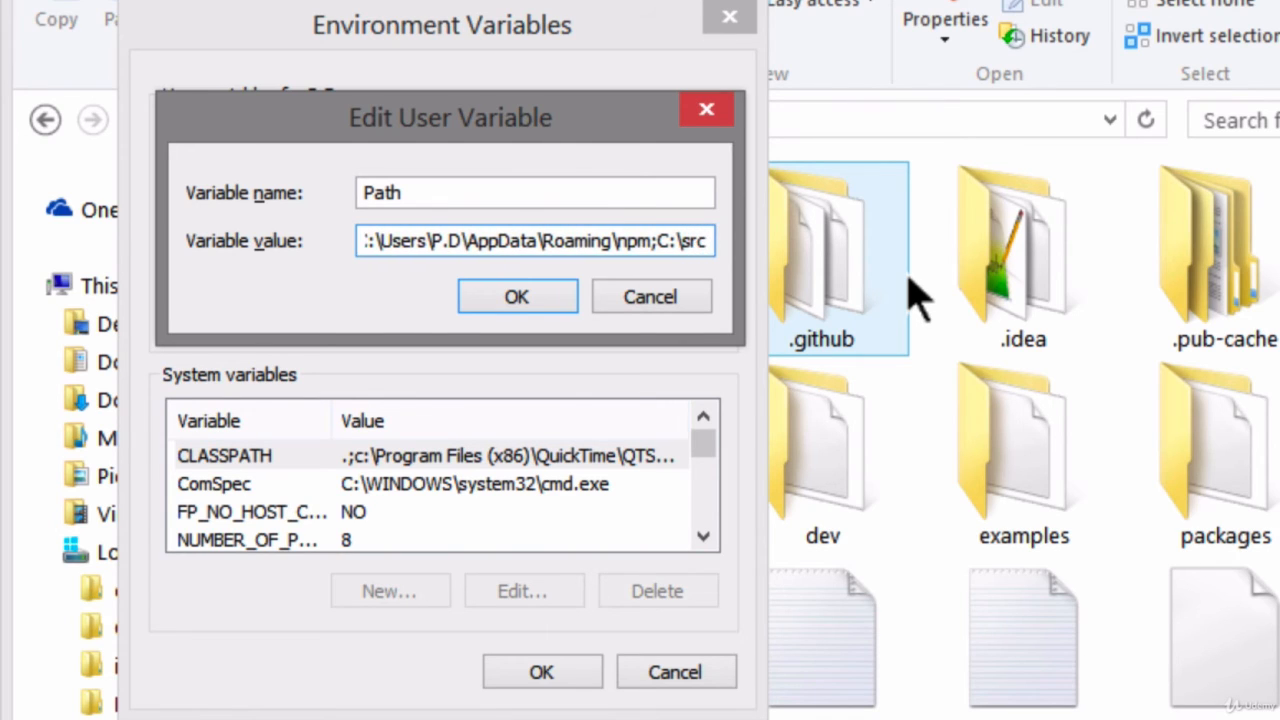
{"action": "type", "text": "\\"}
{"action": "type", "text": "flutter"}
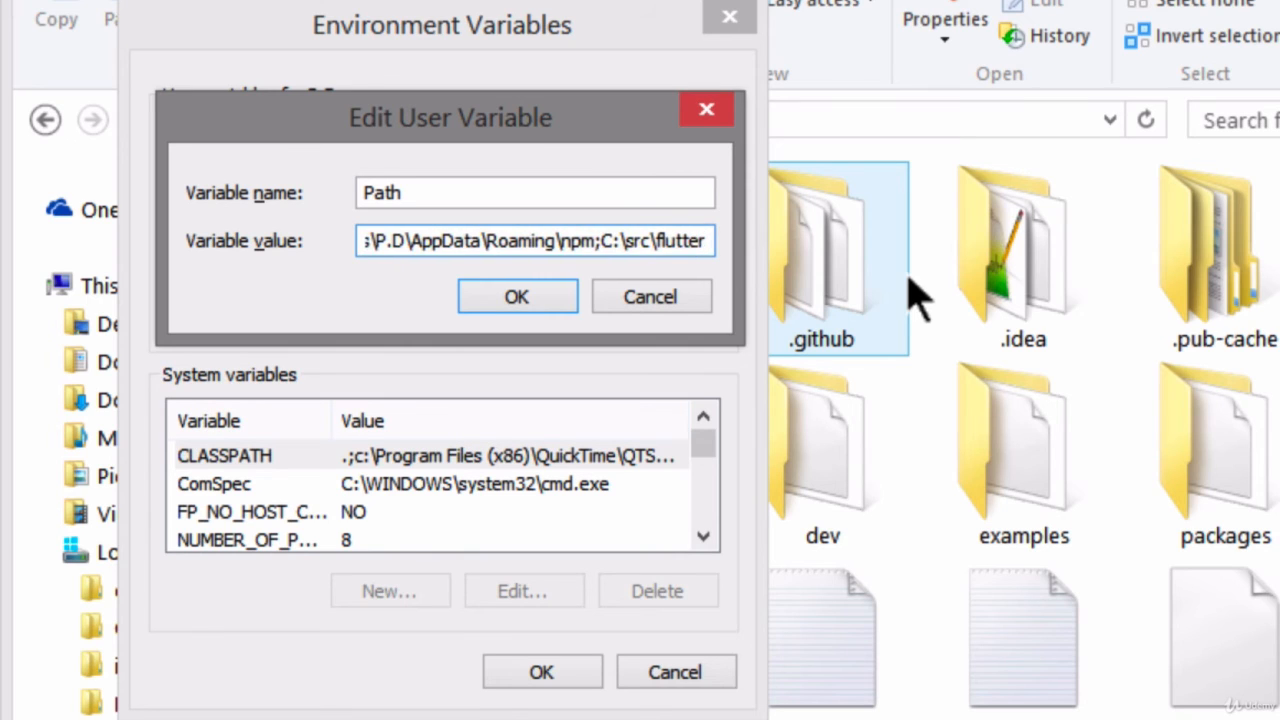
{"action": "type", "text": "\\flutter"}
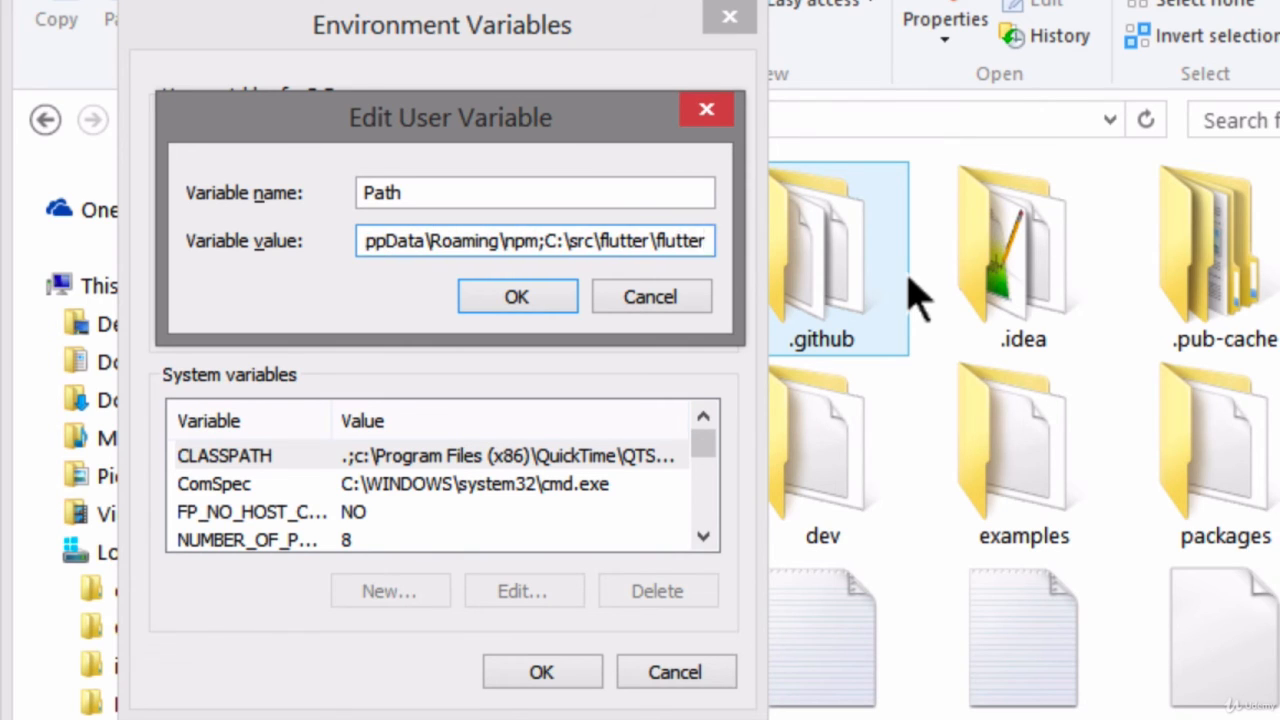
{"action": "type", "text": "\\bin"}
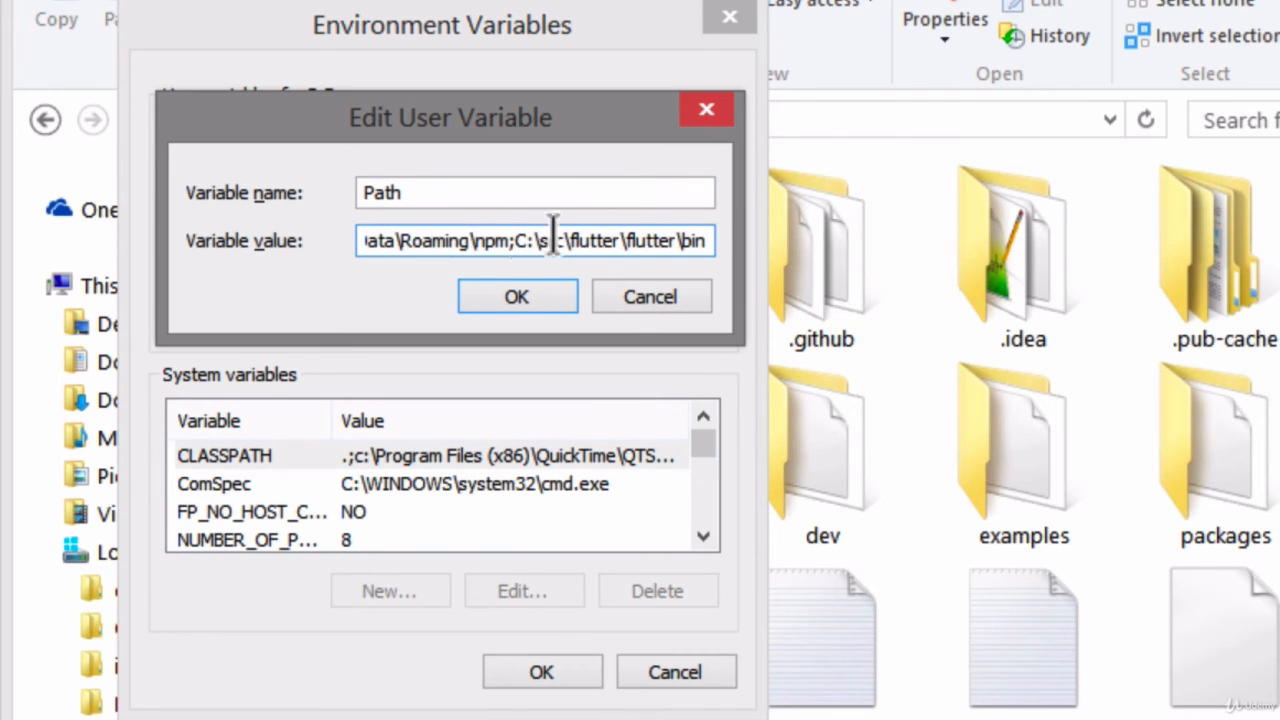
{"action": "left_click", "coordinate": [518, 303]}
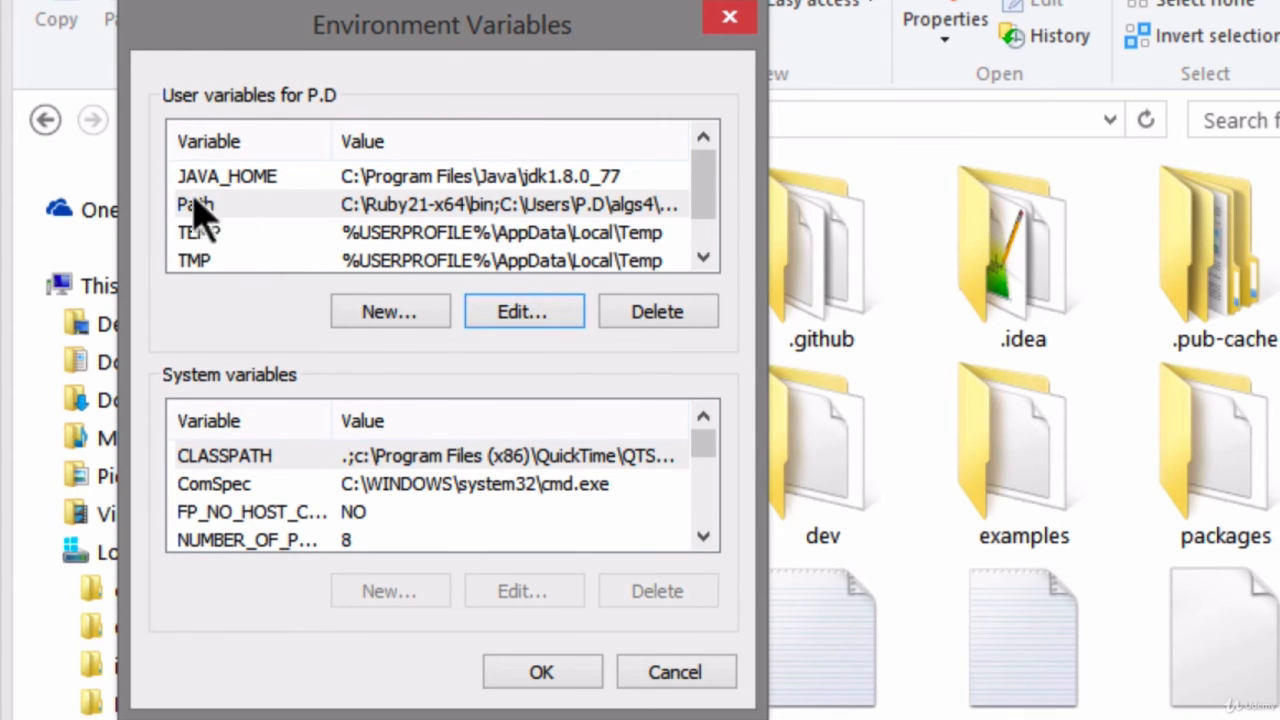
Open the form for a new user variable, cancel it, and save the environment variable changes.
{"action": "left_click", "coordinate": [386, 318]}
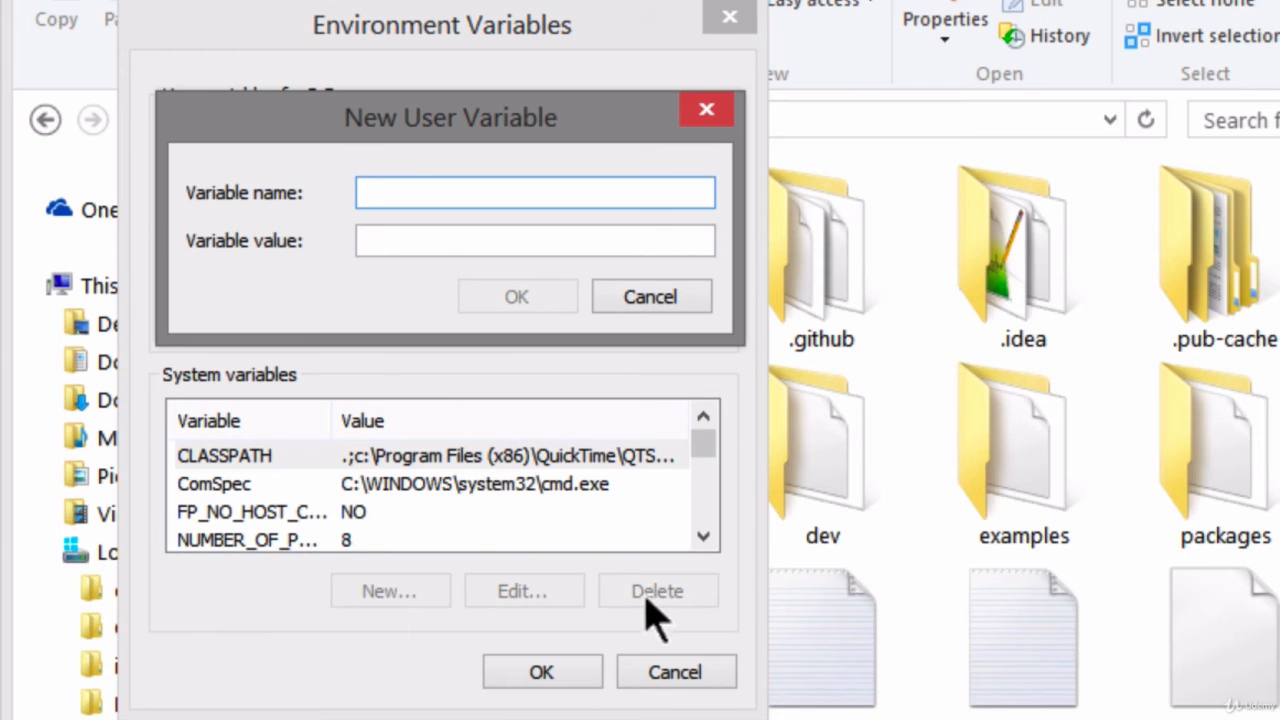
{"action": "left_click", "coordinate": [612, 299]}
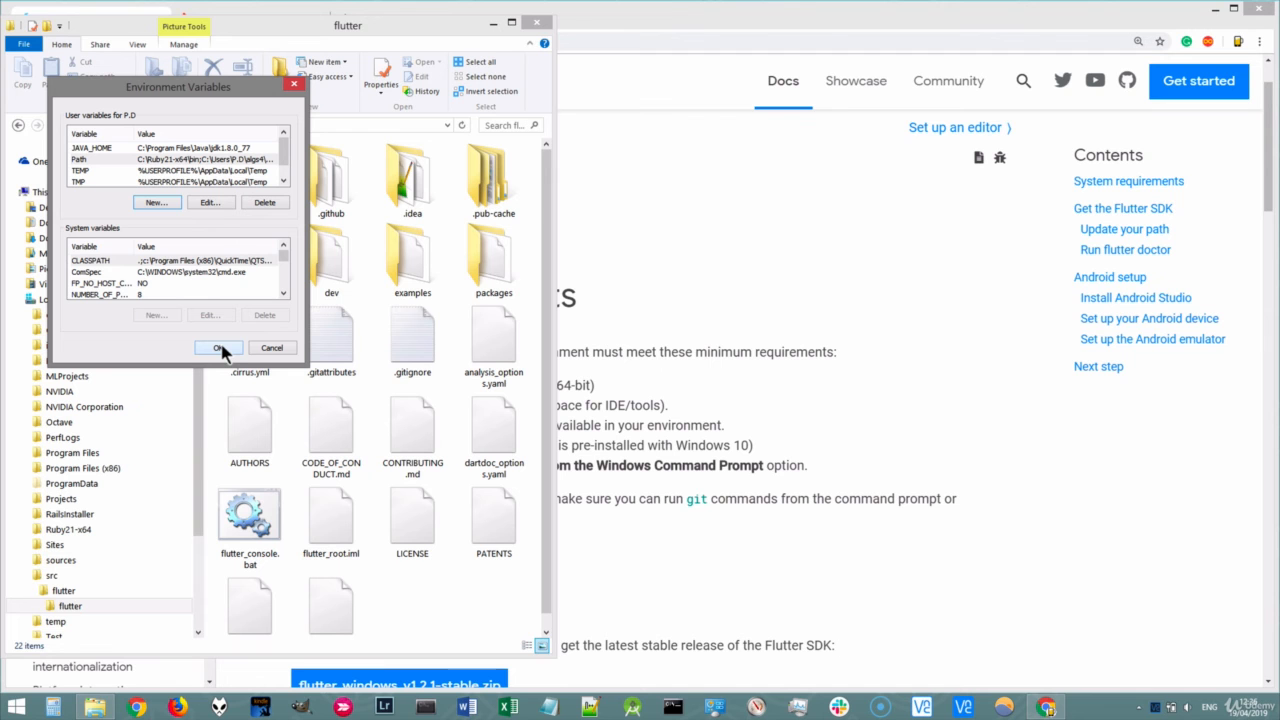
{"action": "left_click", "coordinate": [219, 348]}
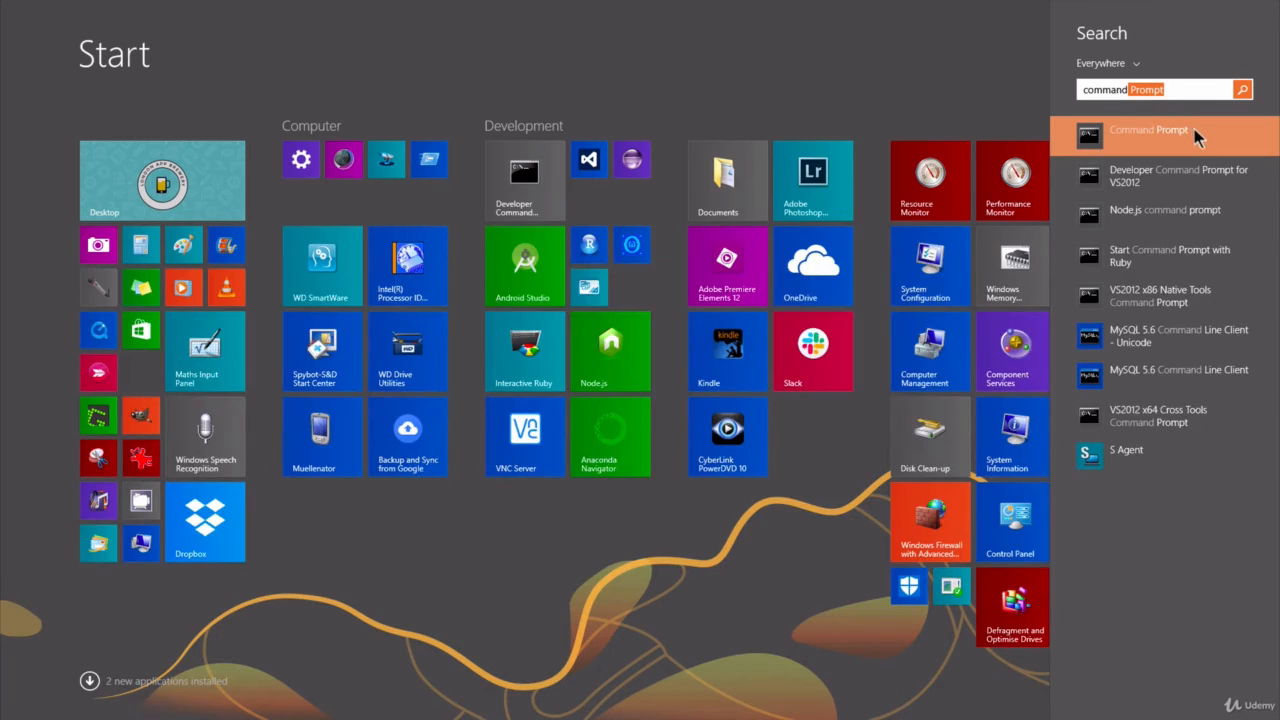
Open Command Prompt from the Windows search results and check the Flutter version with "flutter --version".
{"action": "left_click", "coordinate": [1158, 134]}
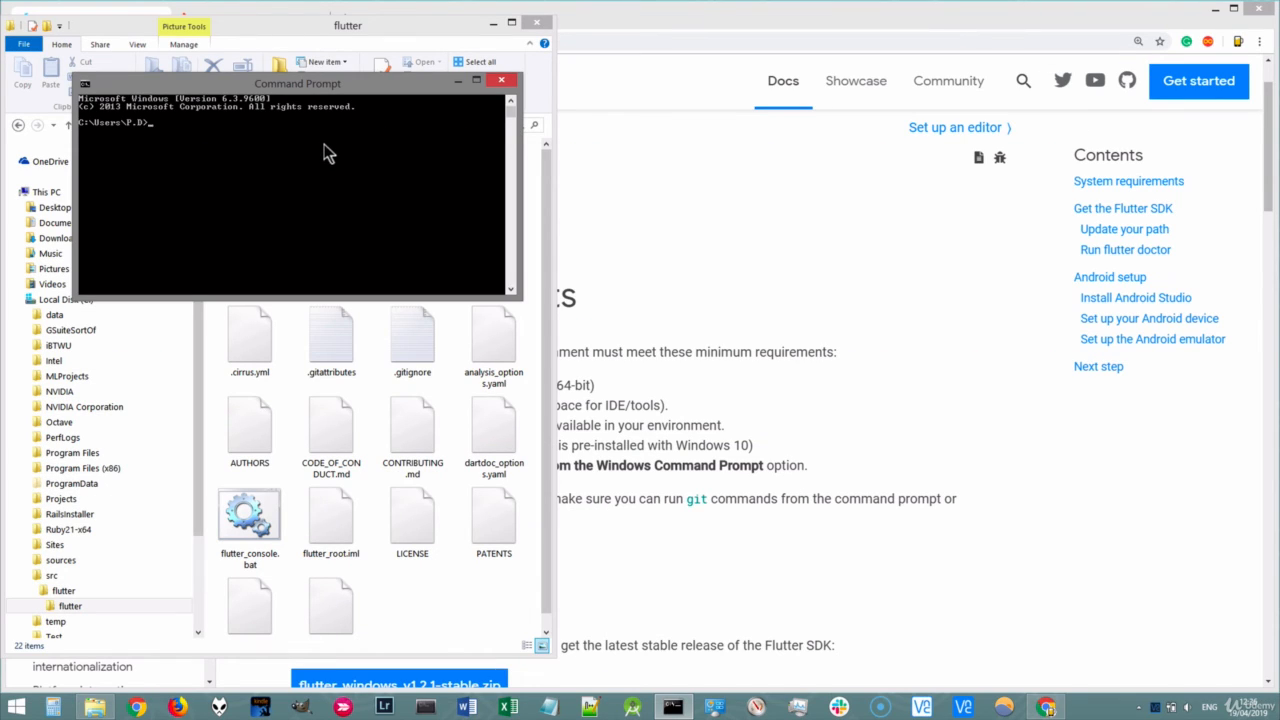
{"action": "type", "text": "flutter --version"}
{"action": "key", "text": "Return"}
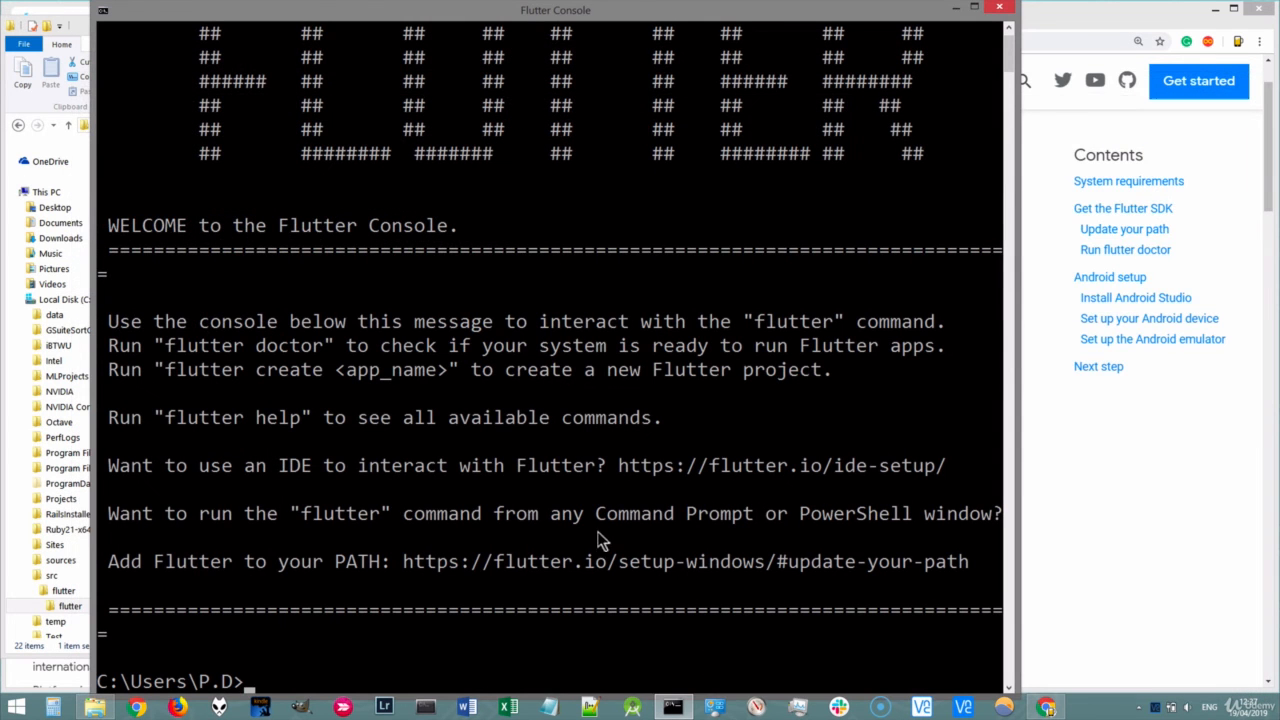
Run "flutter doctor" in the Flutter Console to check the system's readiness for Flutter development.
{"action": "scroll", "coordinate": [601, 521], "scroll_direction": "down", "scroll_amount": 2}
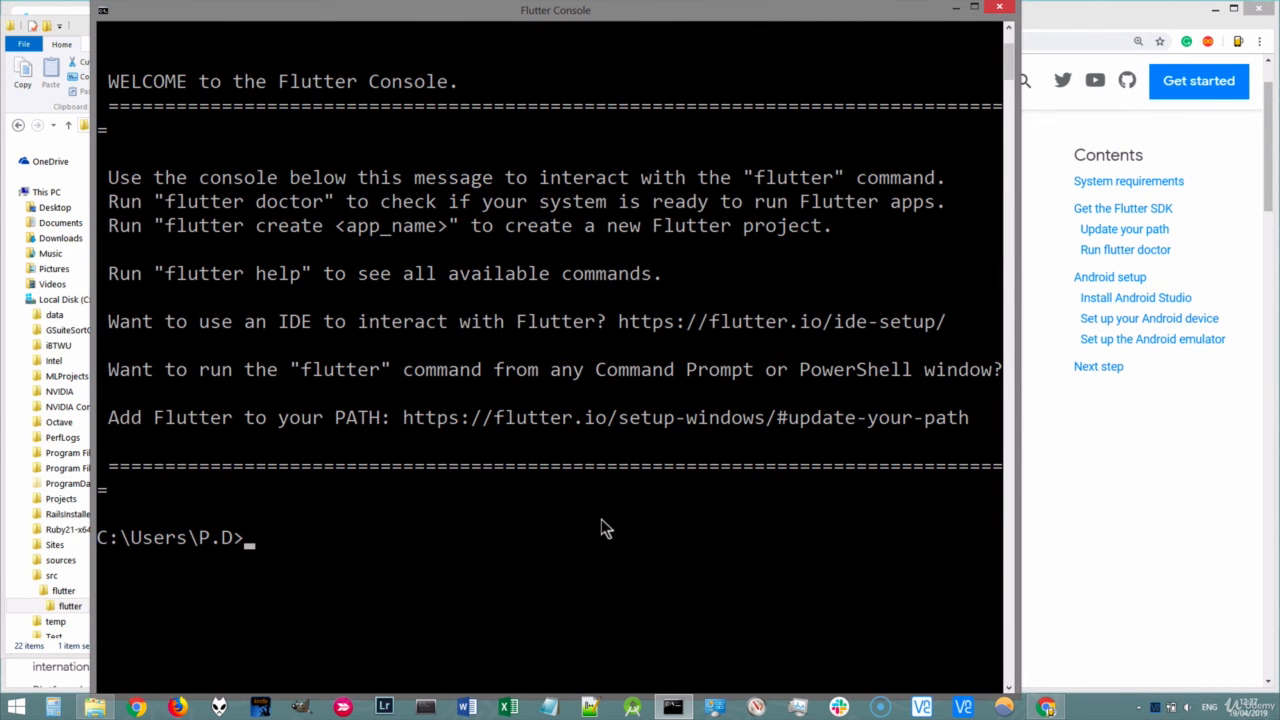
{"action": "type", "text": "flutter doctor"}
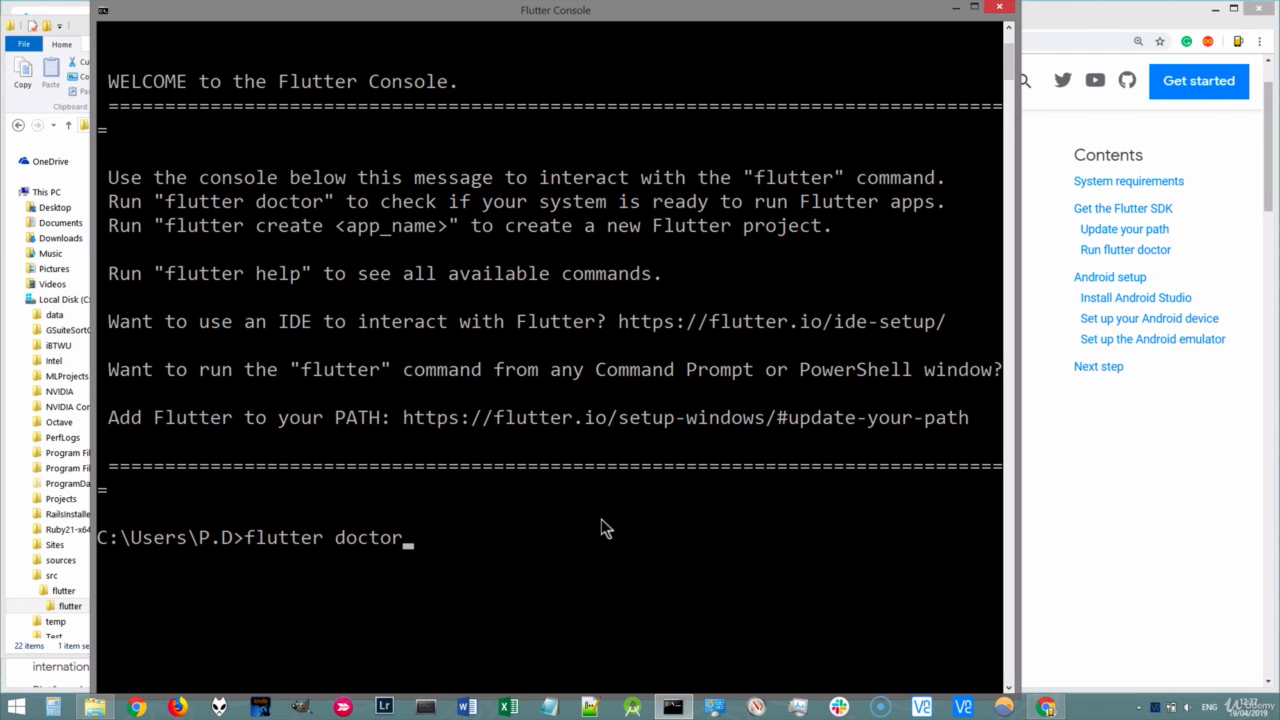
{"action": "key", "text": "Return"}
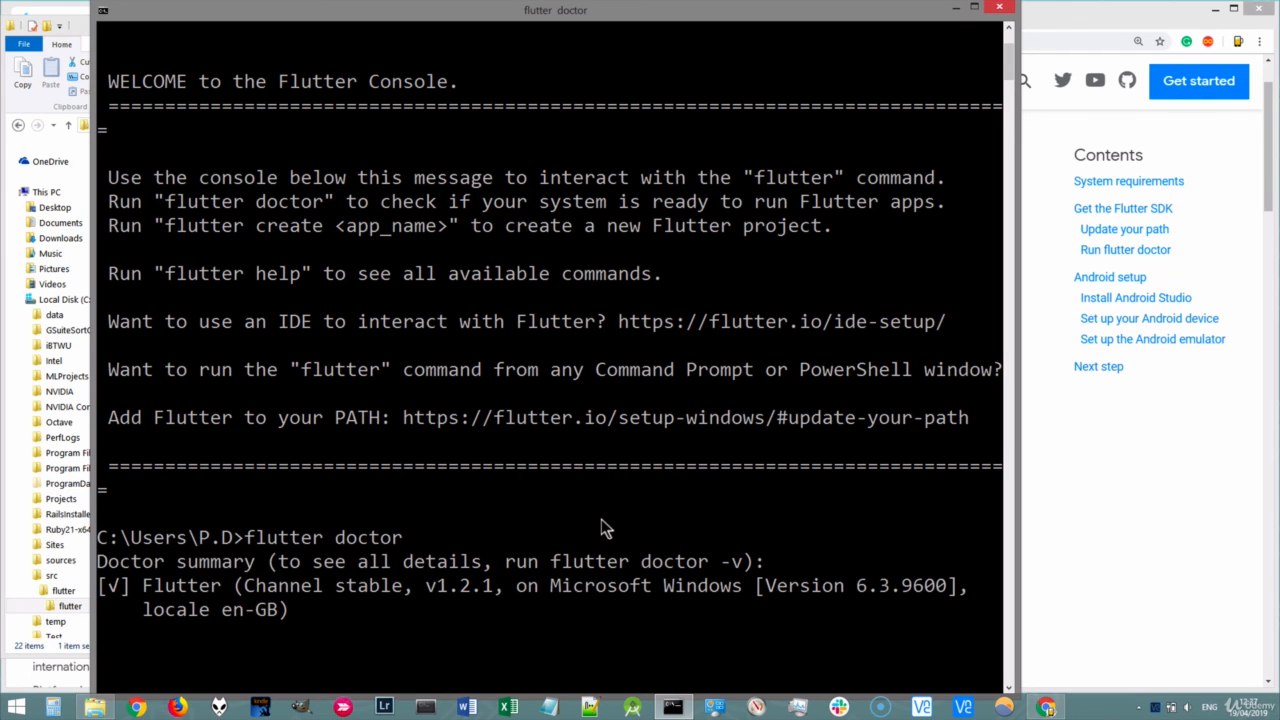